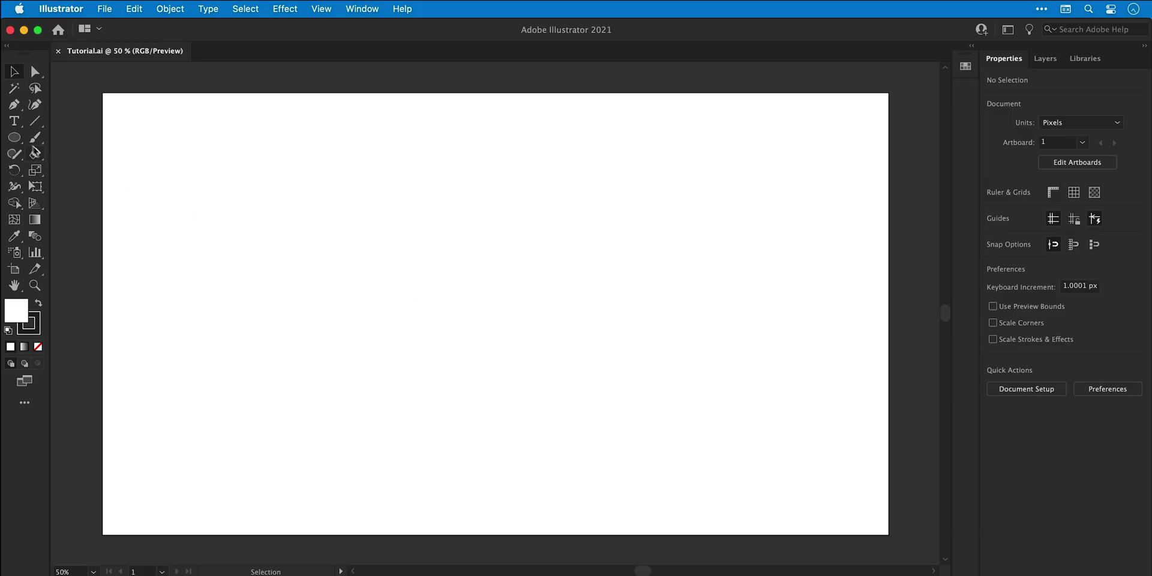
Draw a large rectangle across the artboard with the Rectangle Tool.
click(18, 142)
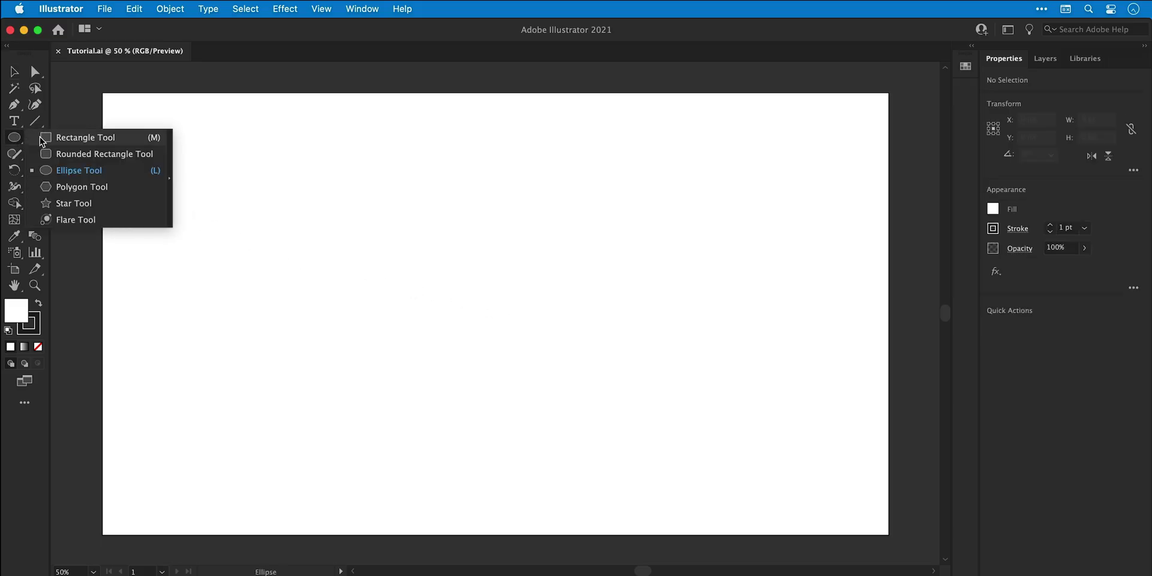
click(40, 137)
drag(156, 138, 731, 459)
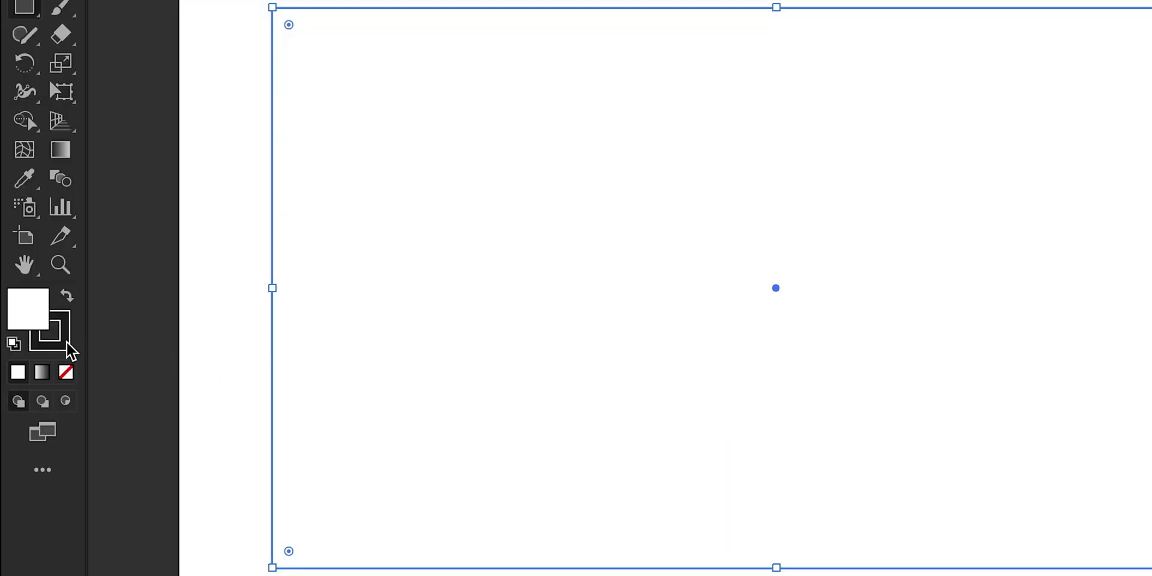
Give the rectangle no stroke and a near-black 0A0909 fill.
click(38, 331)
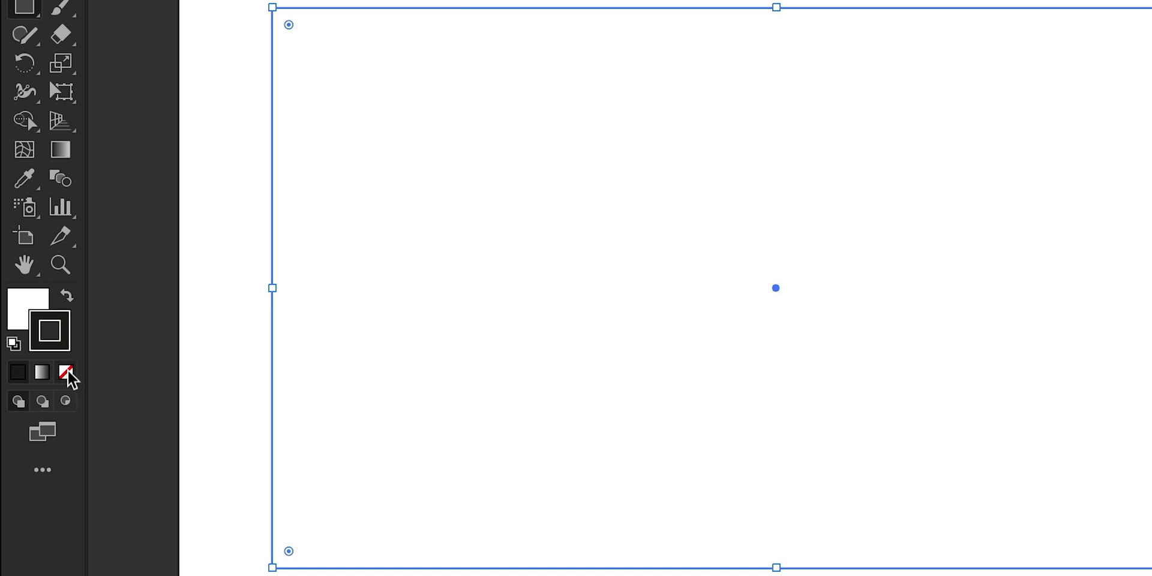
click(66, 373)
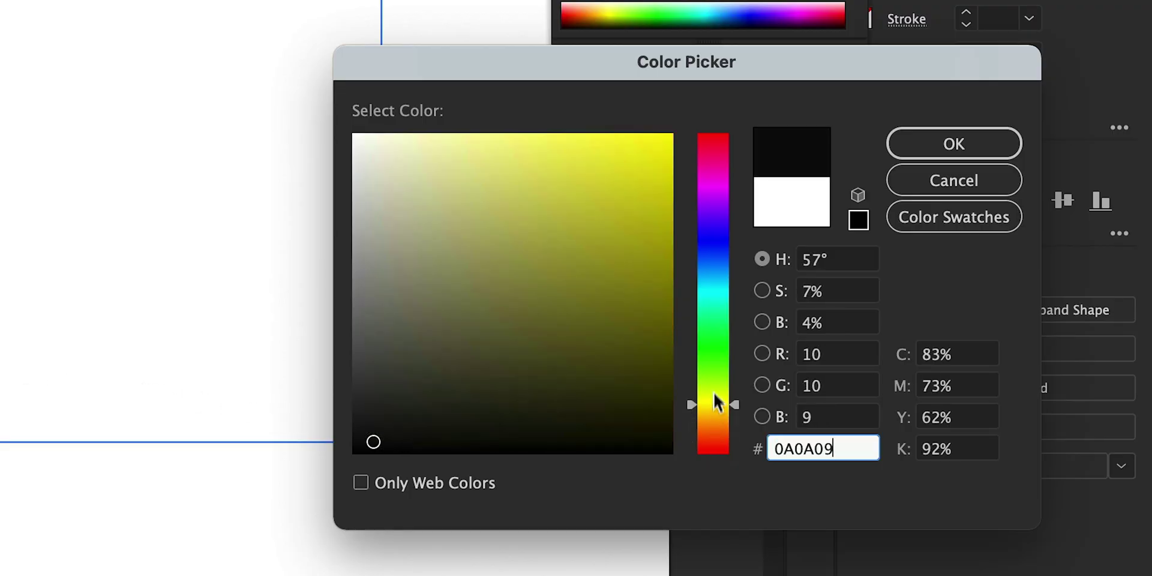
drag(714, 404, 734, 147)
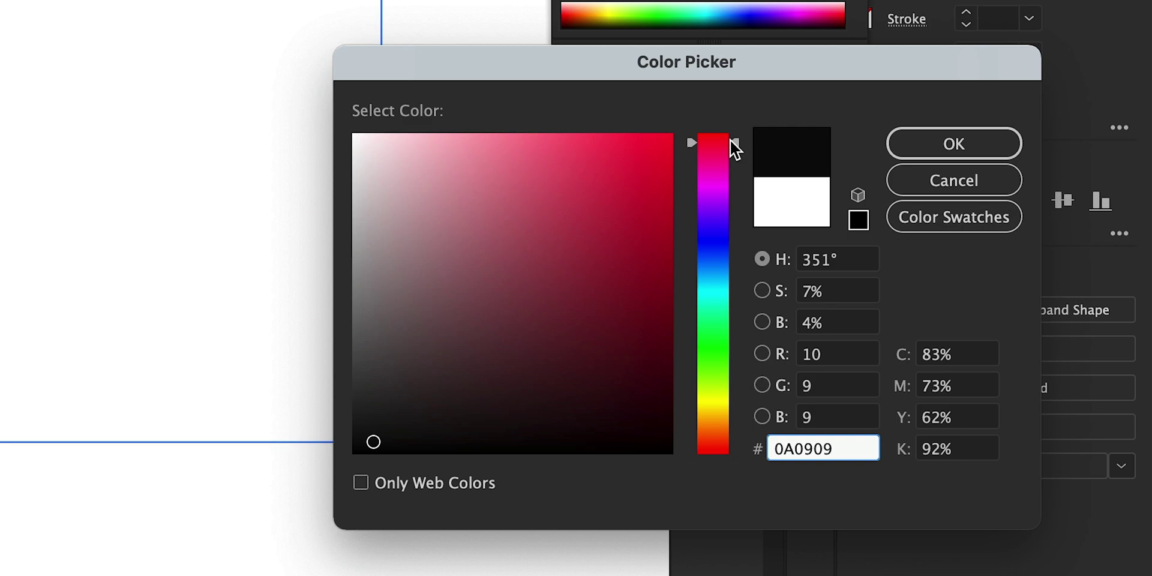
key(Return)
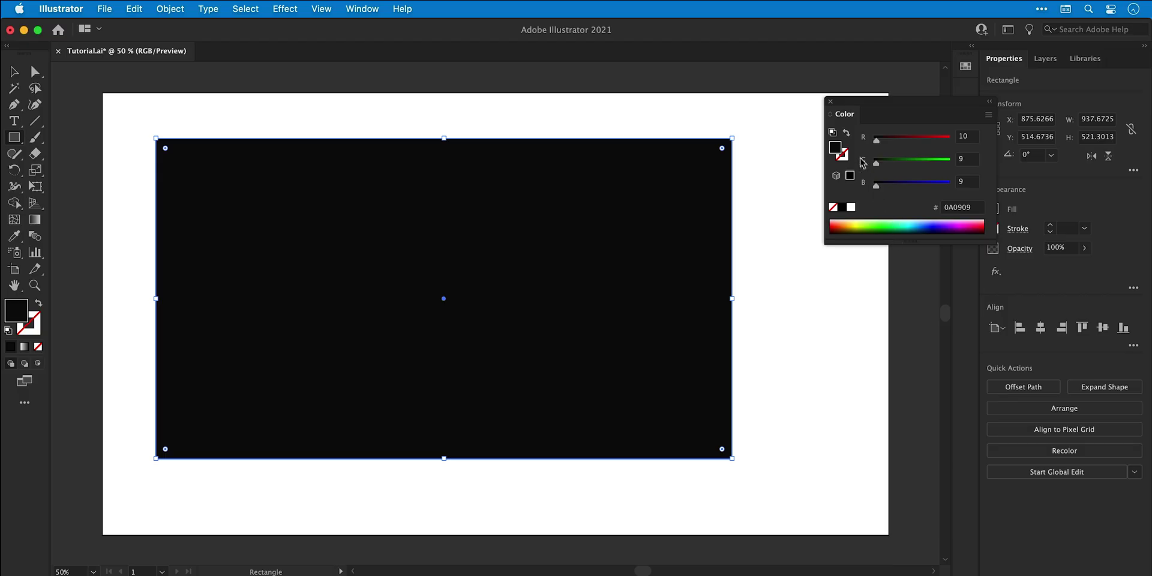
click(832, 102)
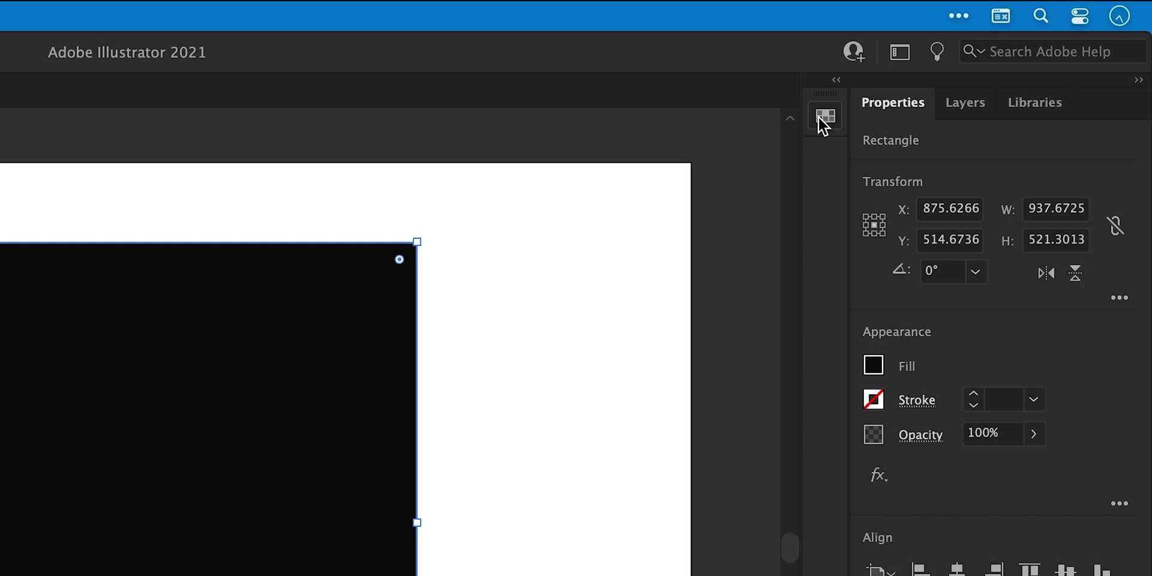
Save the near-black fill as a new non-global swatch.
click(965, 66)
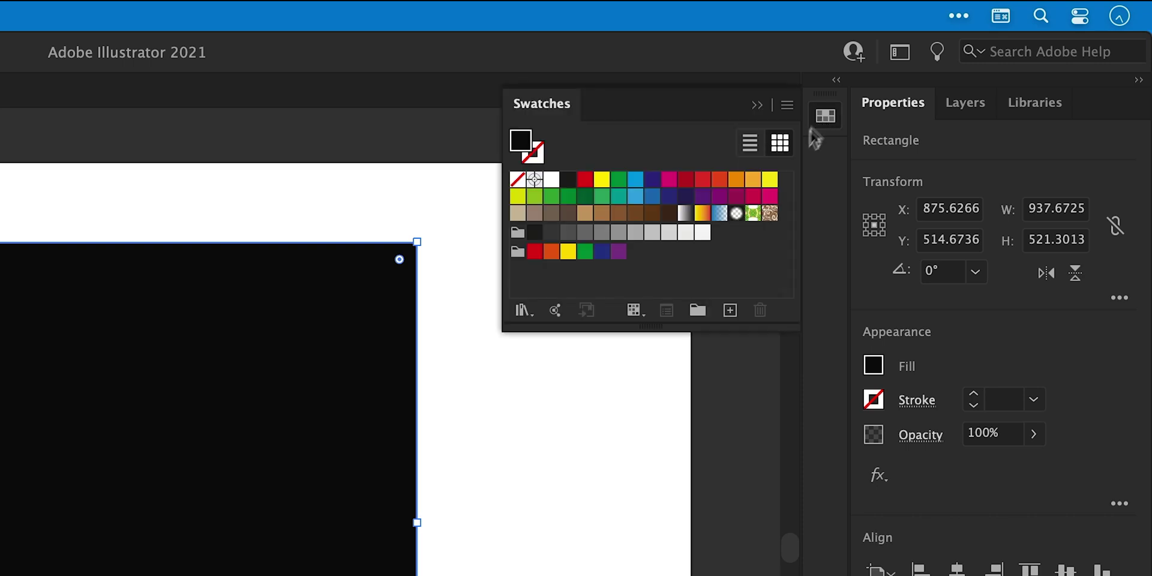
click(729, 310)
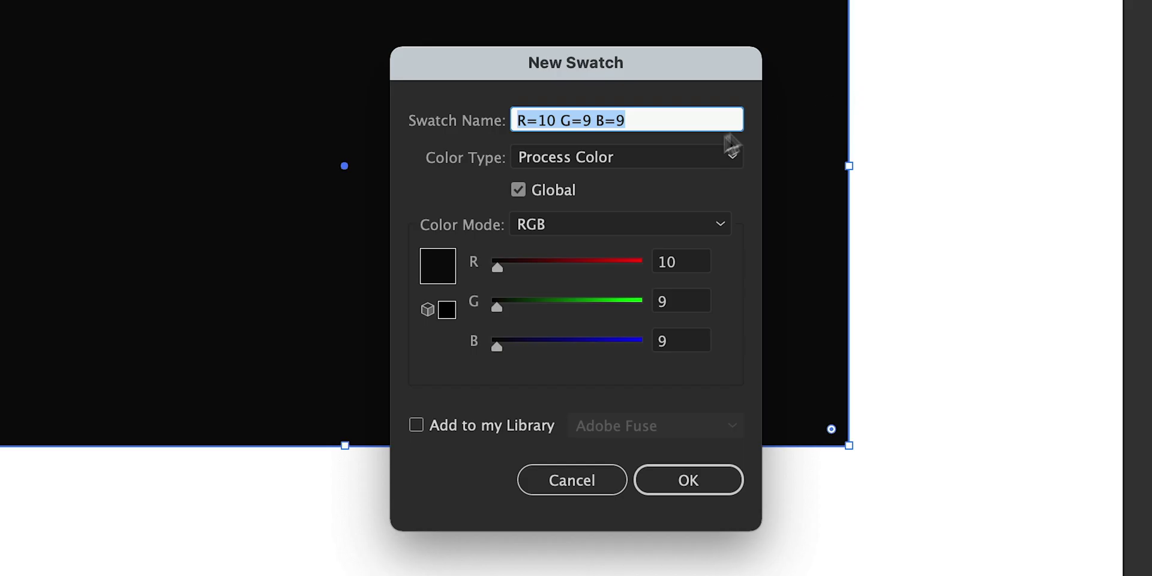
click(555, 194)
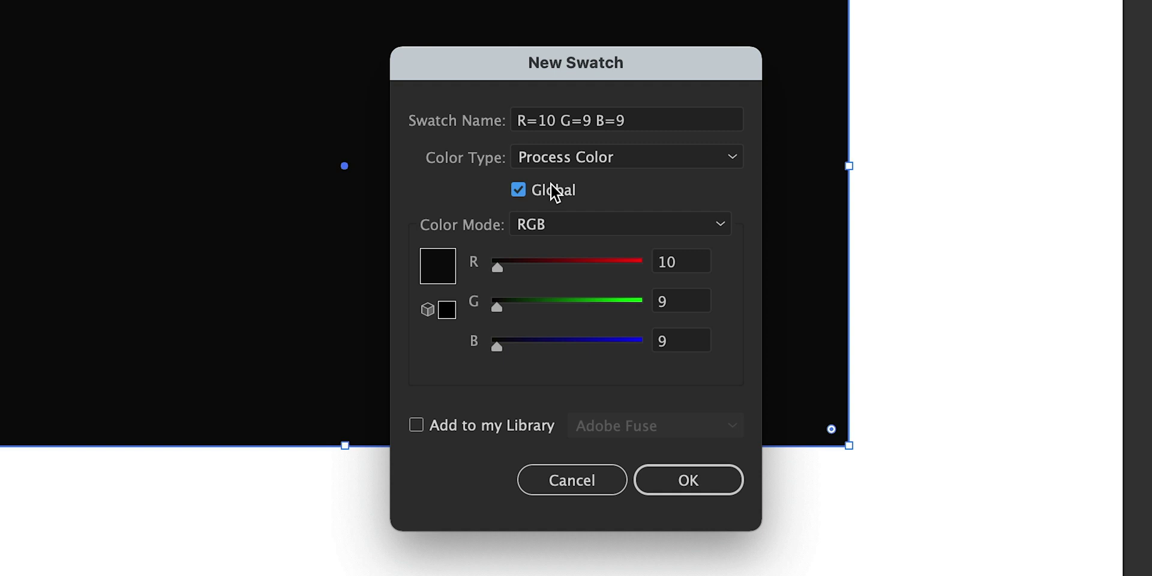
key(Return)
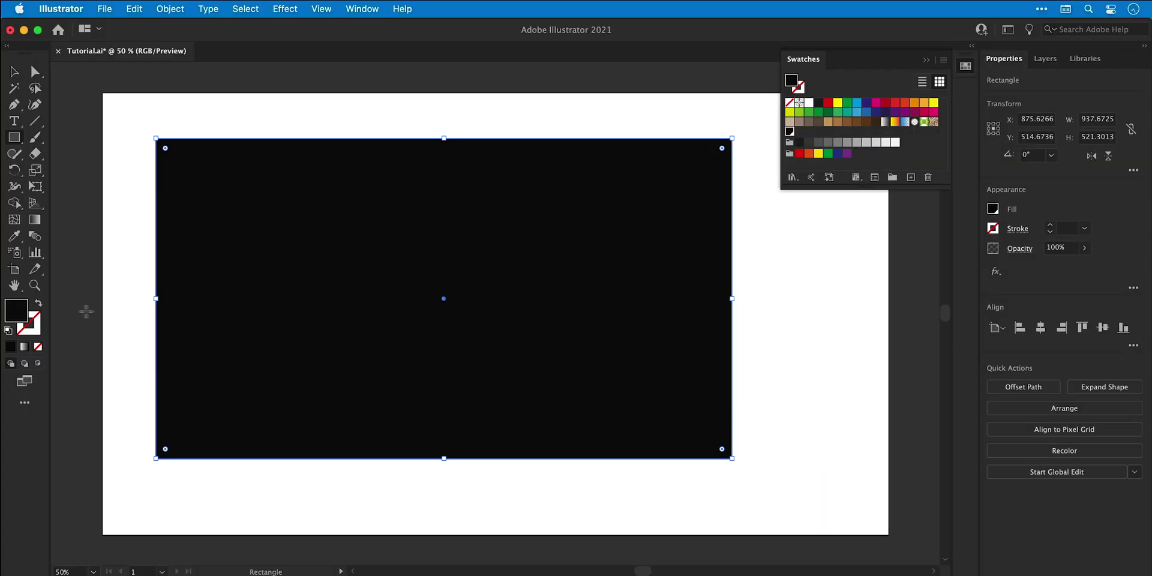
Change the rectangle's fill to dark navy 040916 in the Color Picker.
double_click(22, 316)
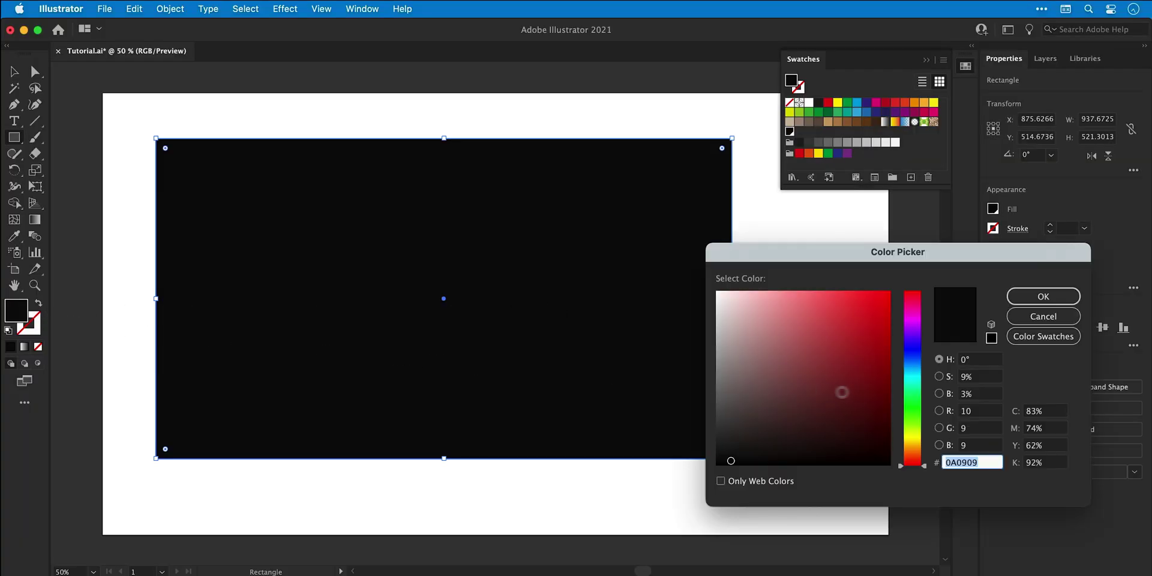
drag(905, 400, 912, 359)
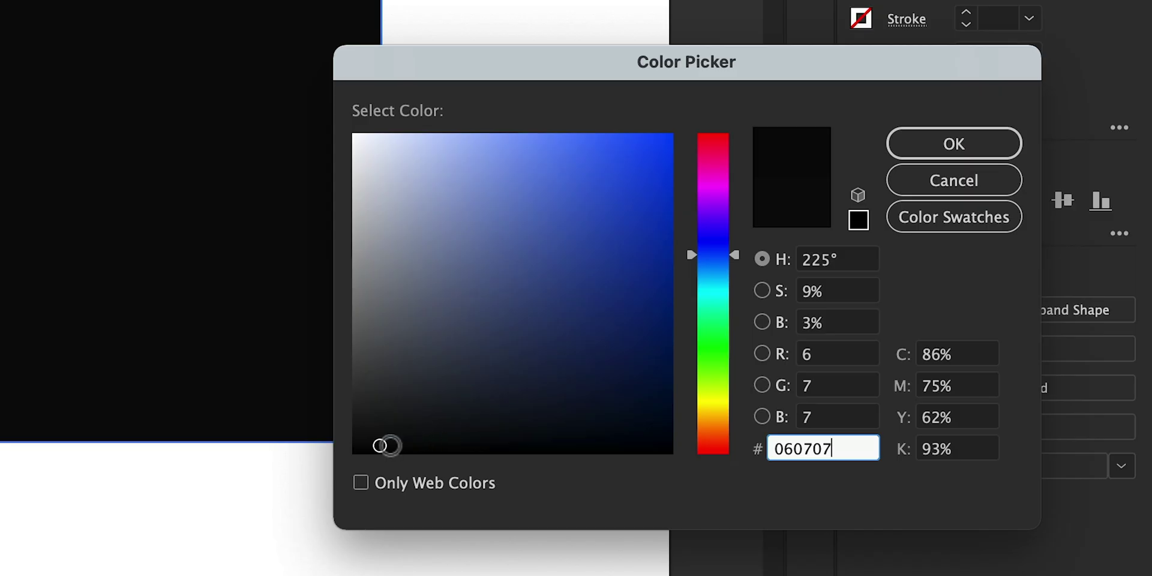
drag(734, 460, 750, 454)
mouse_move(418, 431)
mouse_down()
mouse_move(618, 418)
mouse_move(611, 426)
mouse_up()
key(Return)
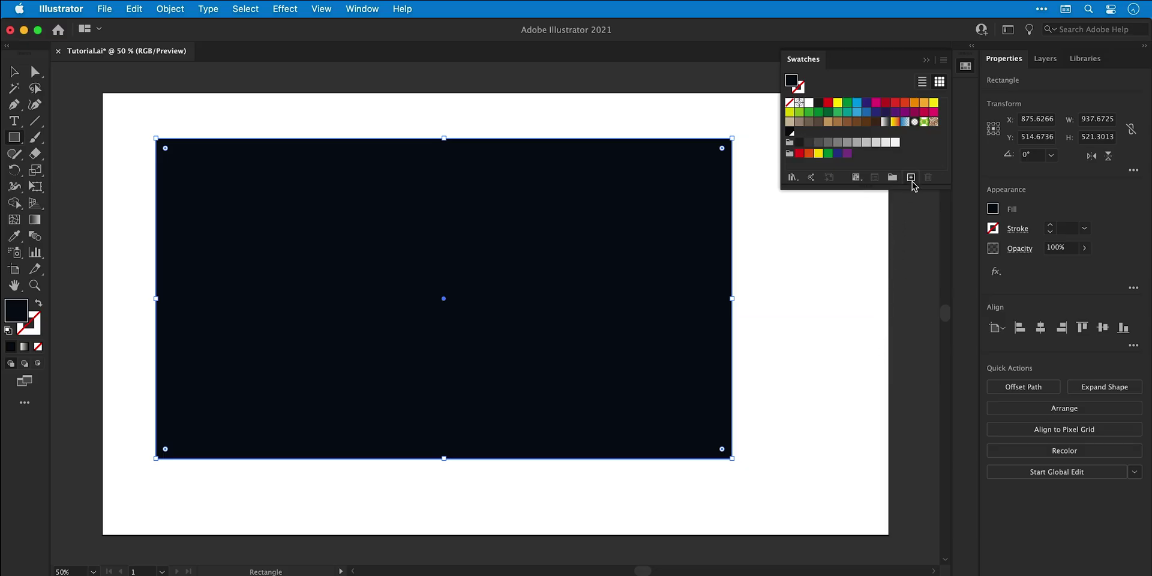
Save navy as a swatch and apply a near-black-to-navy linear gradient to the rectangle.
click(911, 181)
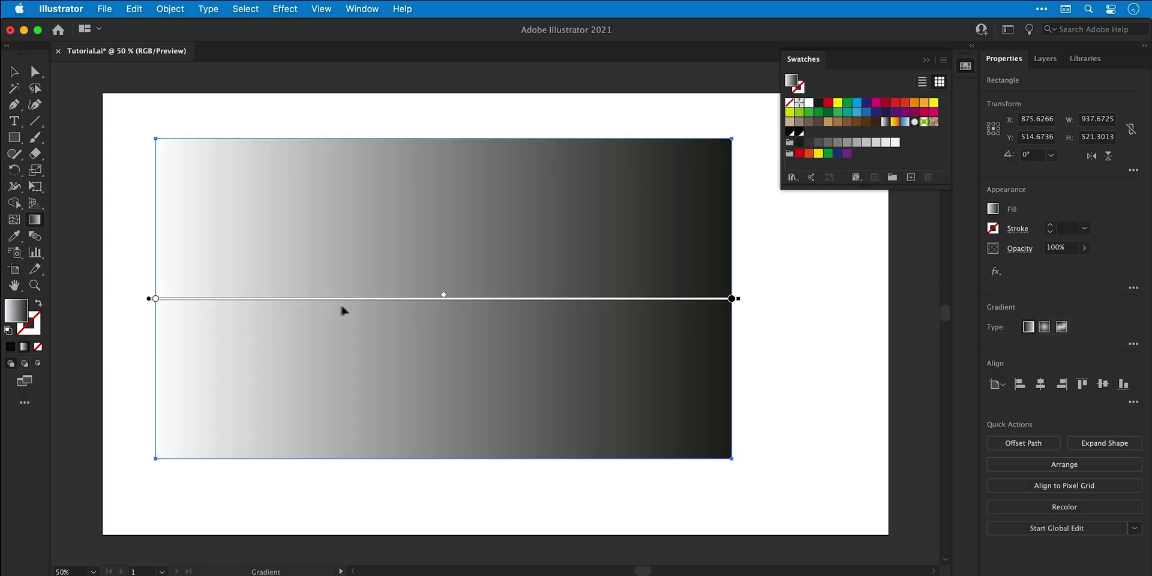
double_click(155, 299)
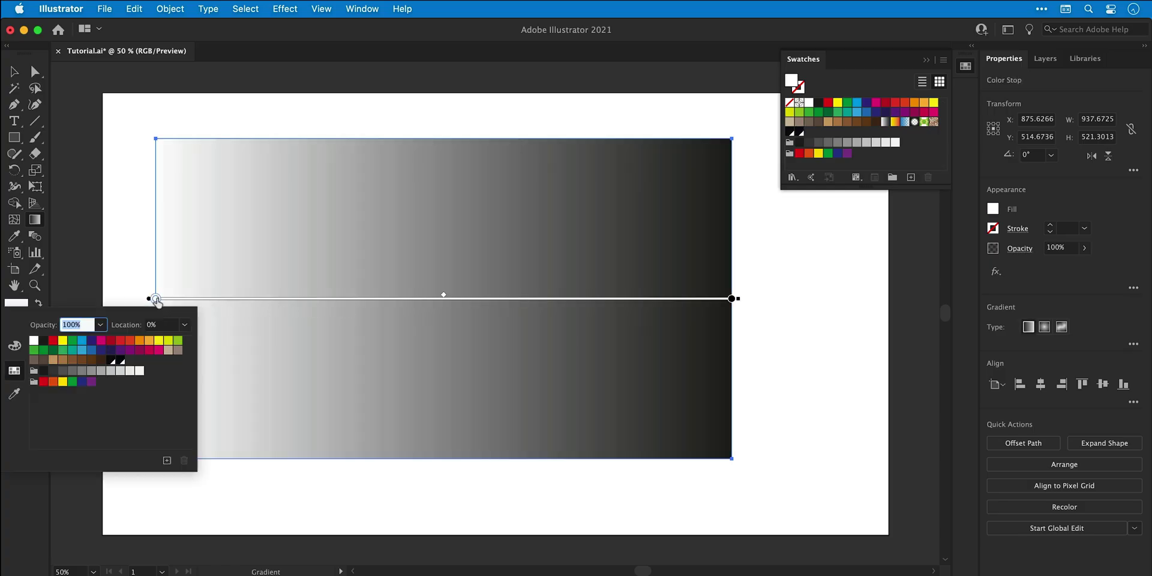
click(112, 360)
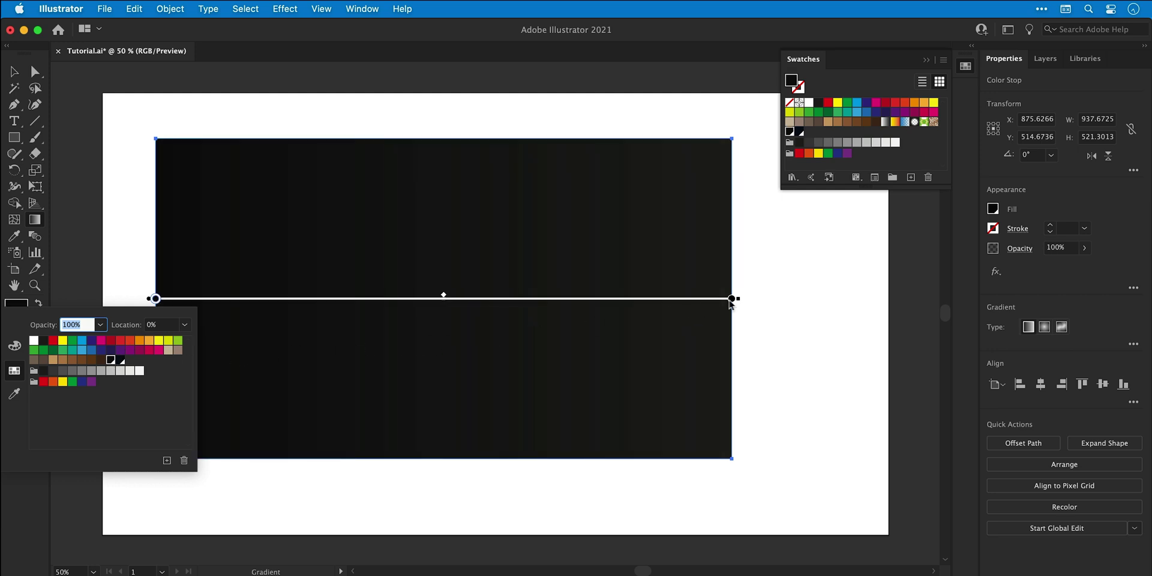
click(731, 299)
double_click(731, 299)
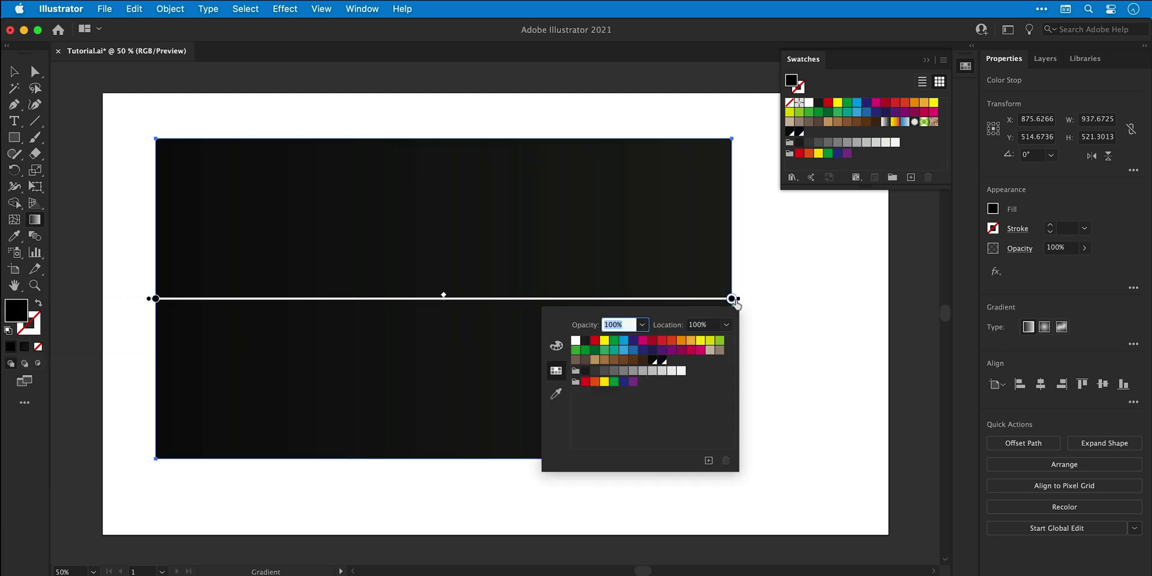
click(663, 360)
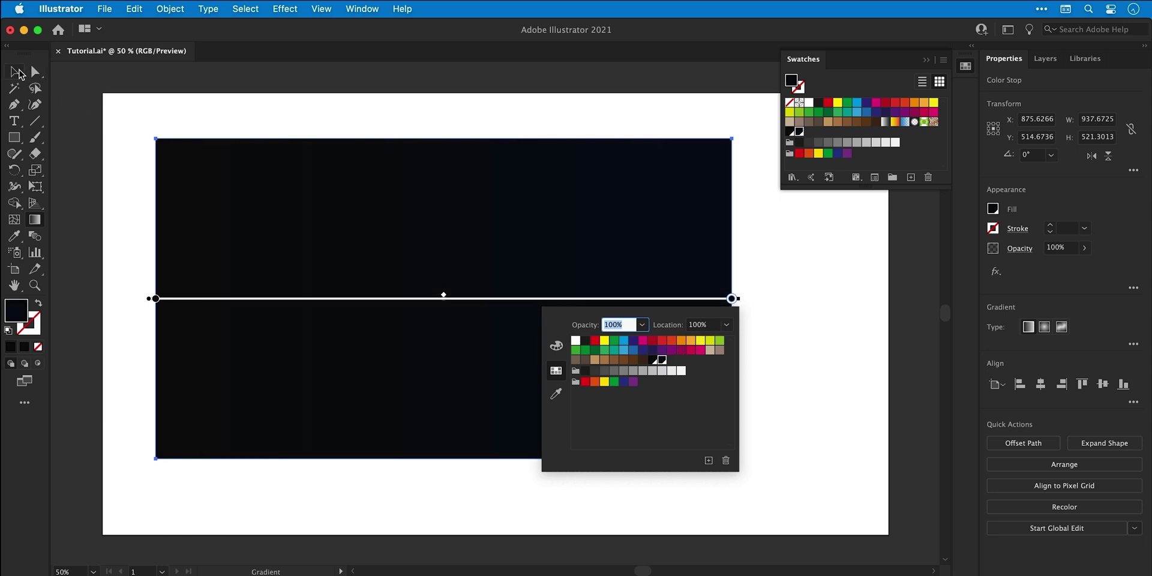
click(18, 73)
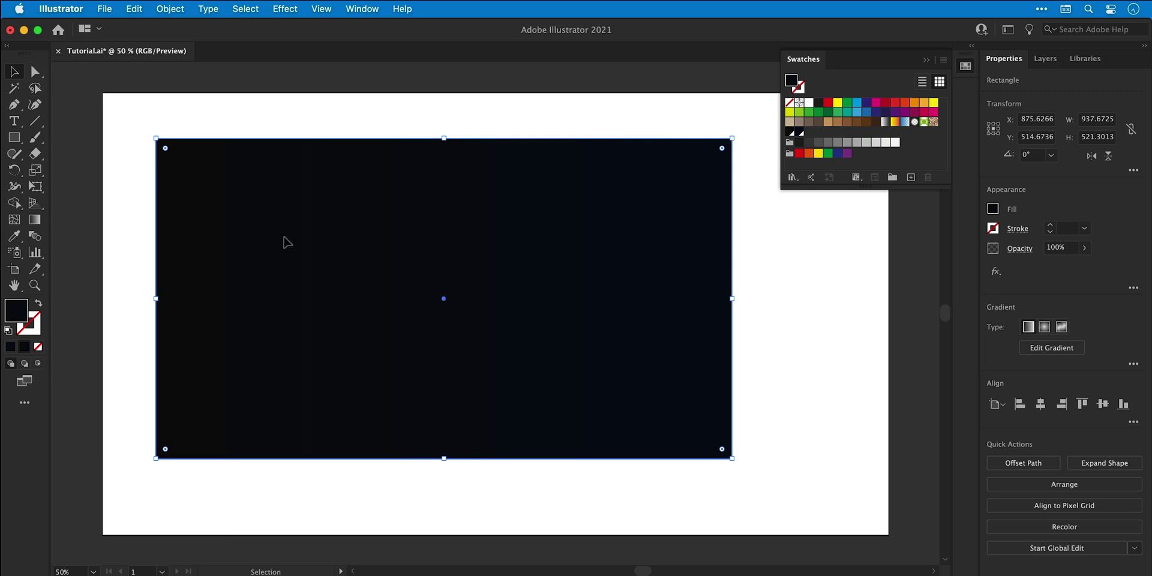
Fit the gradient rectangle to the full 1280×720 px artboard and lock the selection.
drag(283, 238, 230, 193)
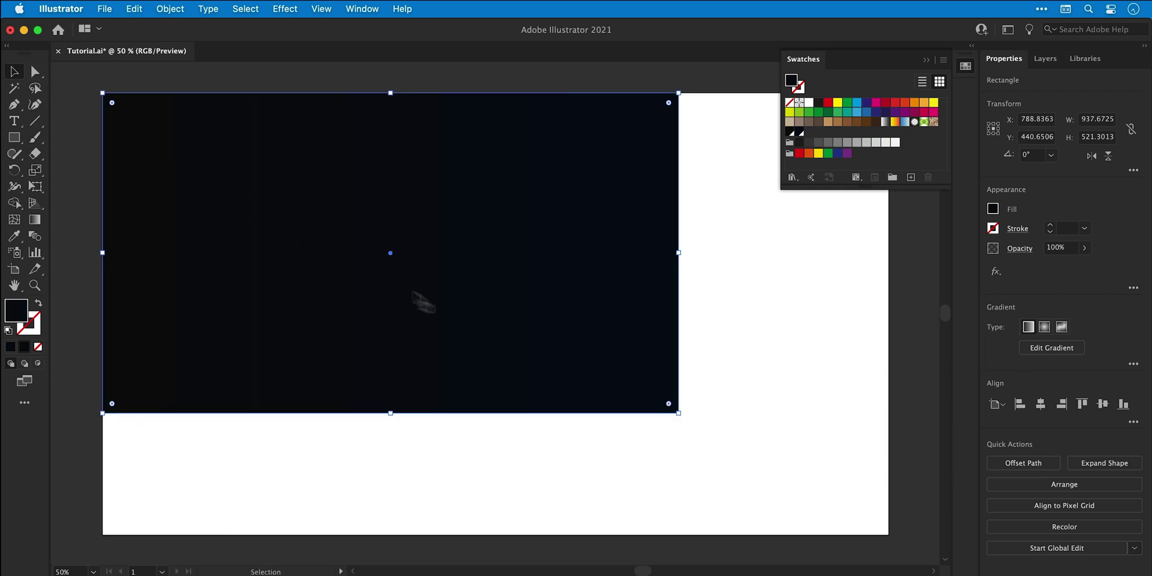
drag(679, 413, 889, 535)
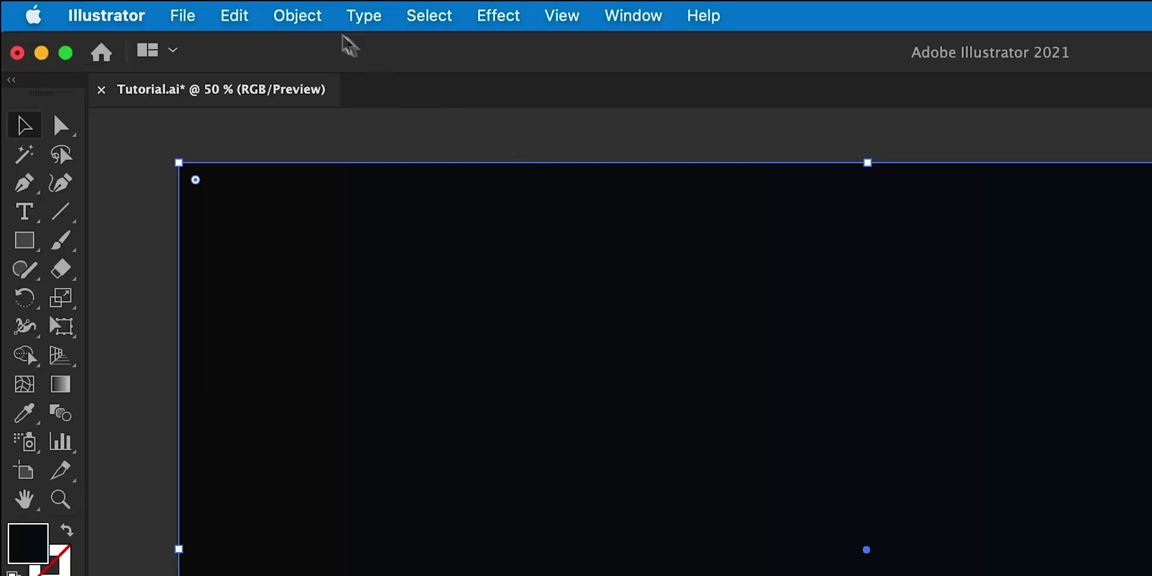
click(171, 9)
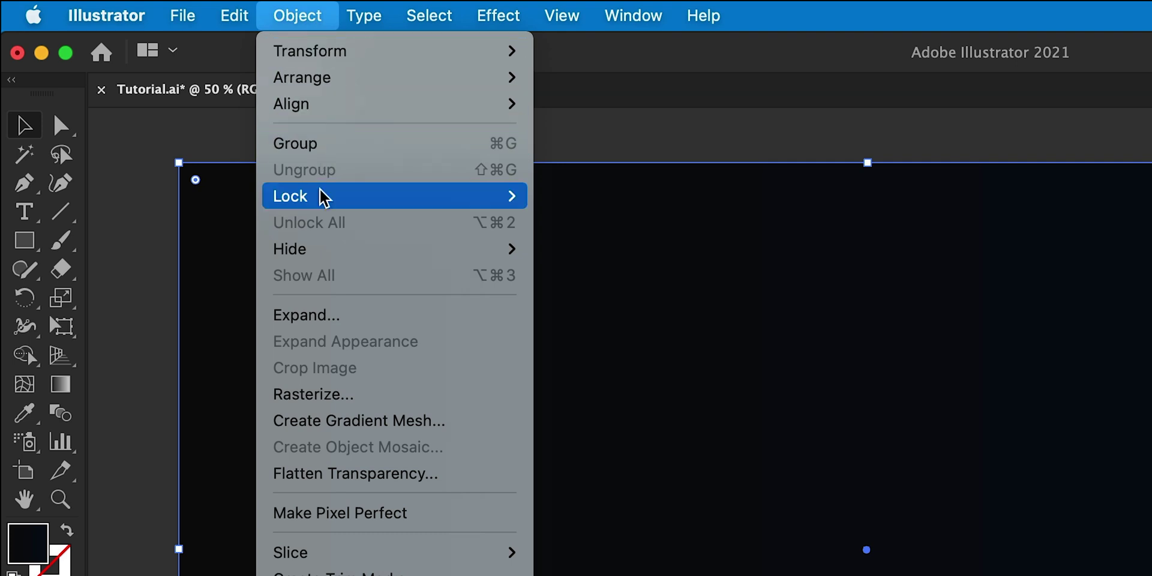
mouse_move(324, 197)
click(598, 203)
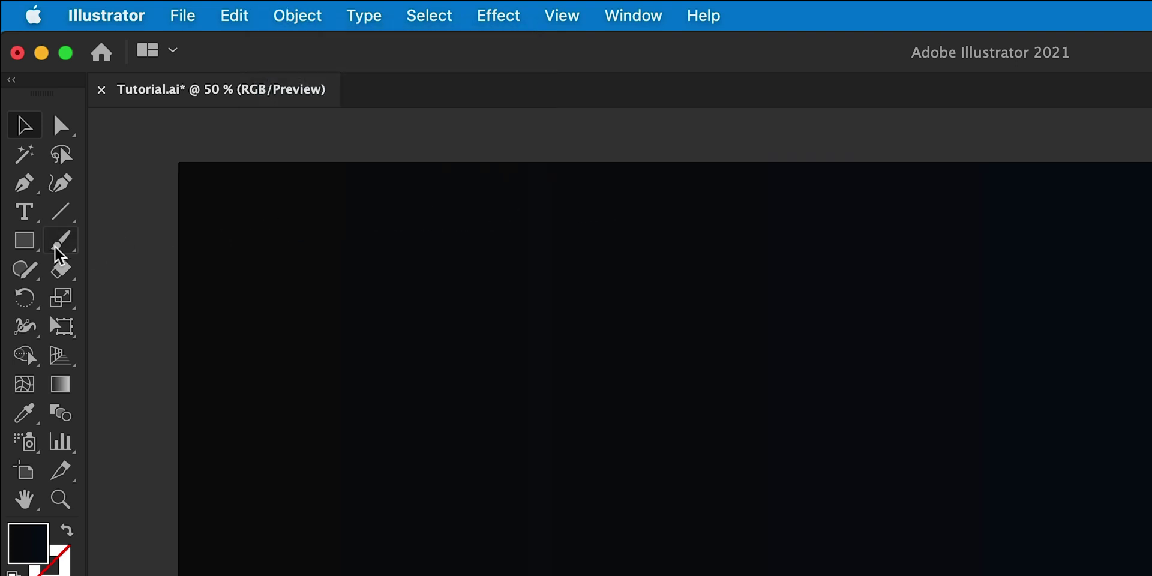
Draw a circle of about 427.5 px over the background with the Ellipse Tool.
drag(37, 257, 108, 298)
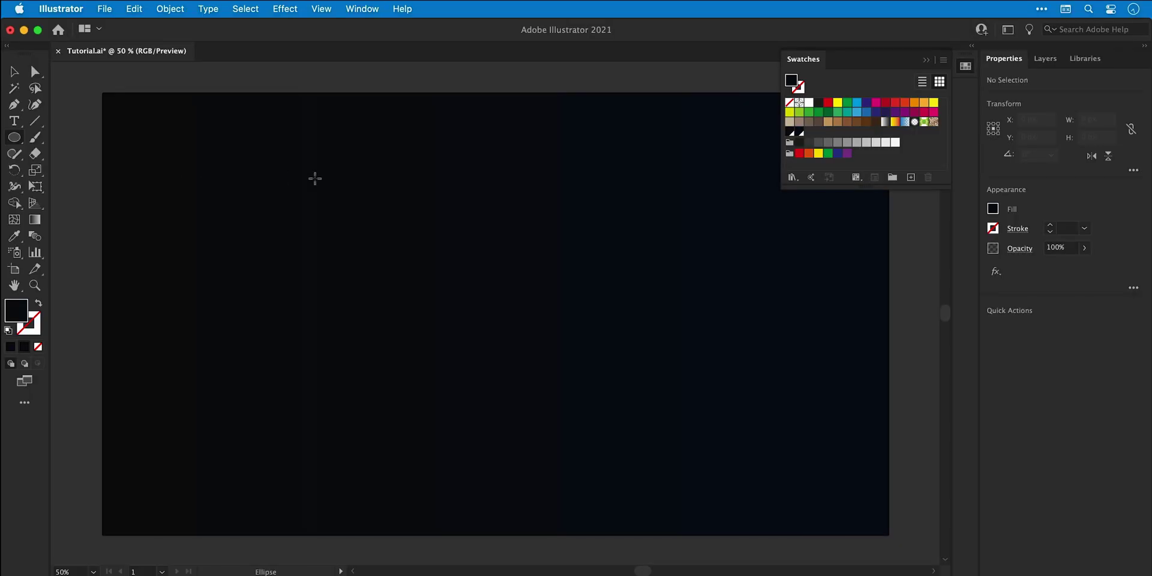
drag(549, 311, 932, 505)
drag(533, 288, 578, 326)
key(v)
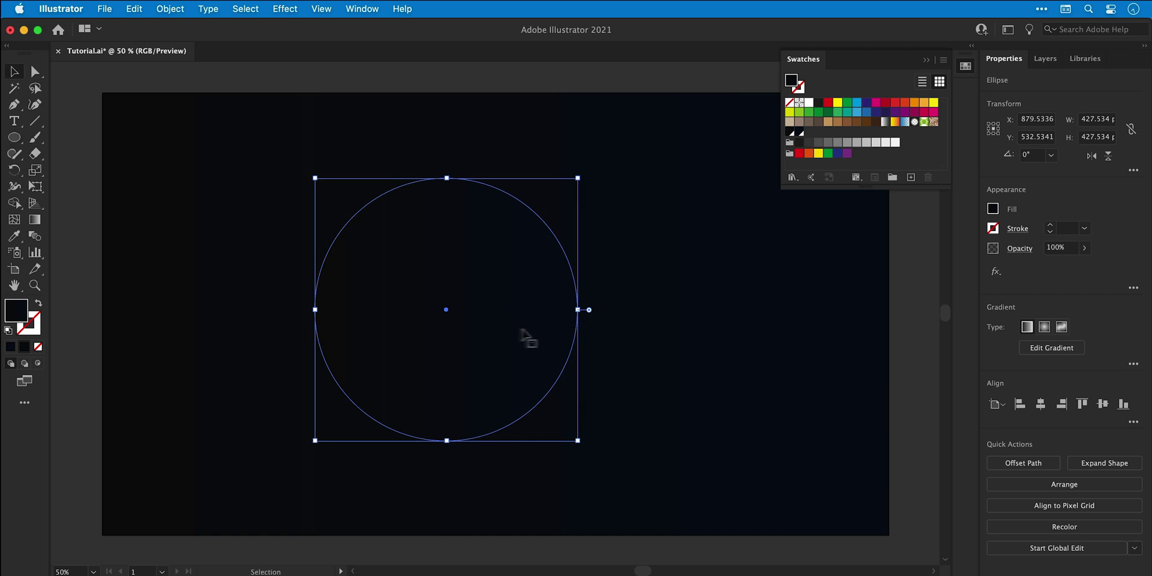
Give the circle no fill and a white stroke of 8 pt.
click(38, 347)
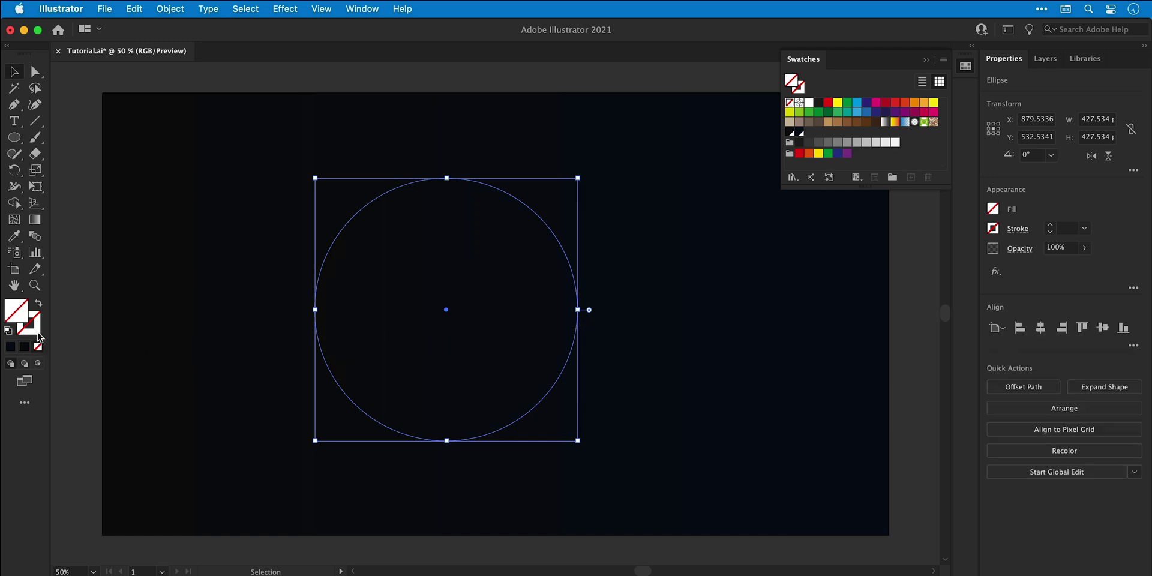
double_click(36, 332)
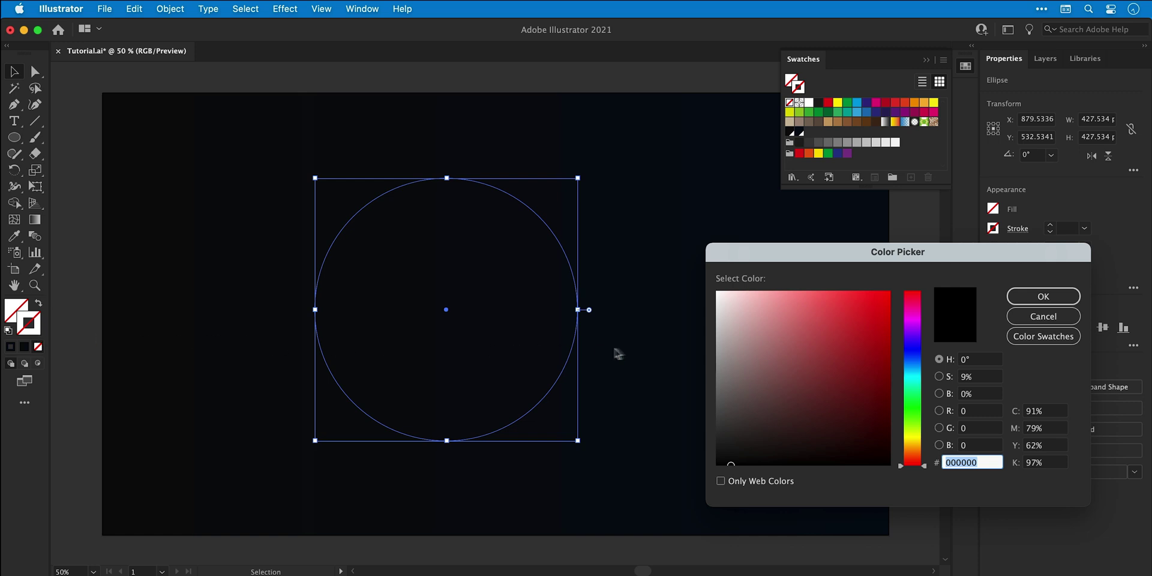
click(715, 291)
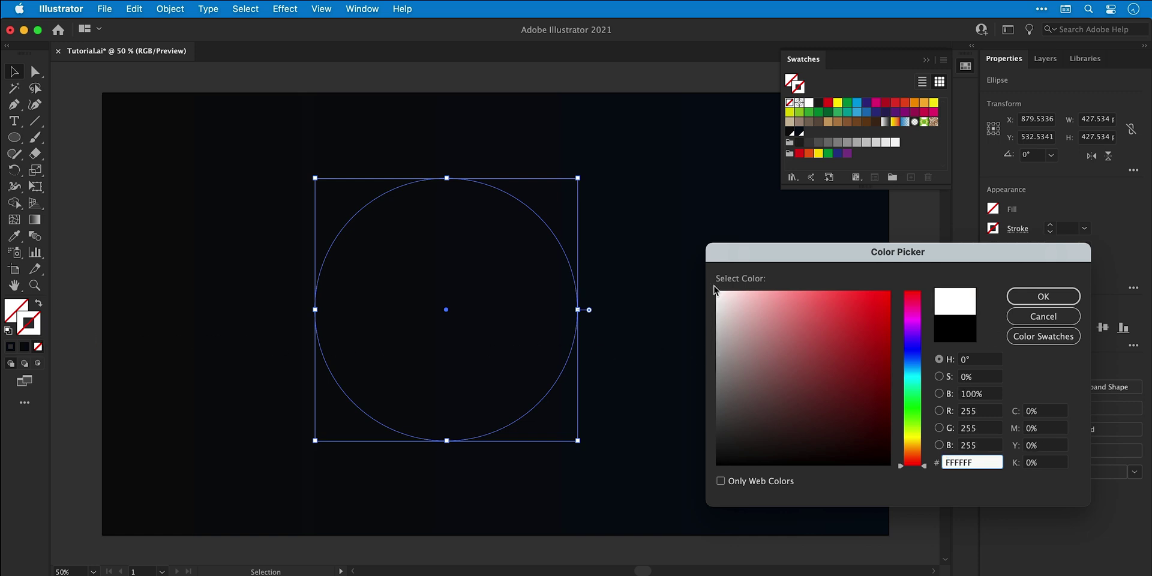
key(Return)
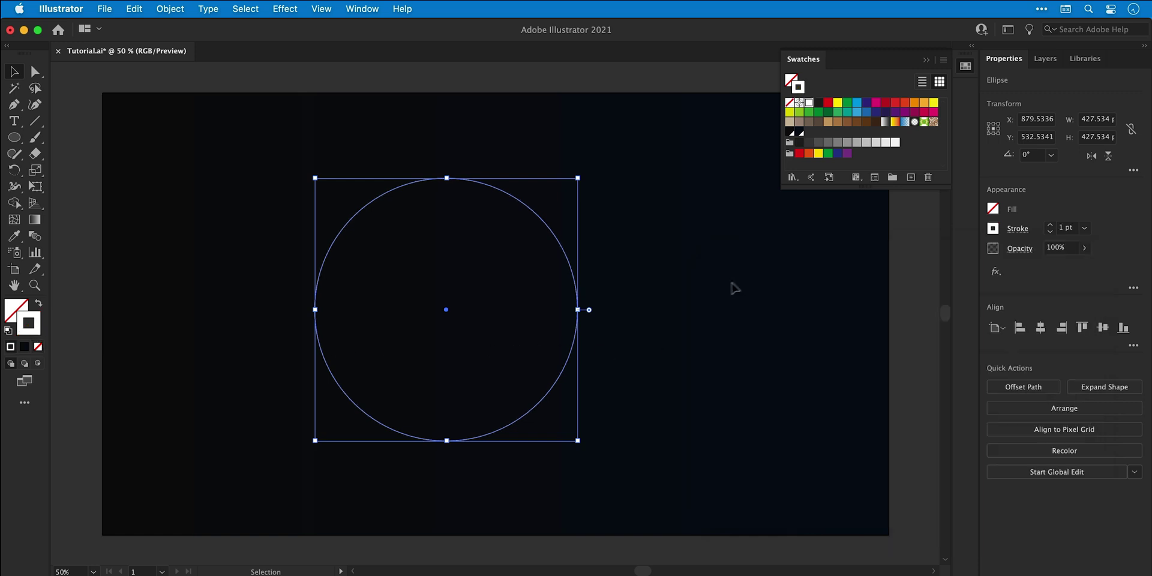
click(1050, 227)
click(1050, 226)
click(1050, 226)
click(1050, 227)
click(1050, 227)
click(1050, 227)
click(1050, 226)
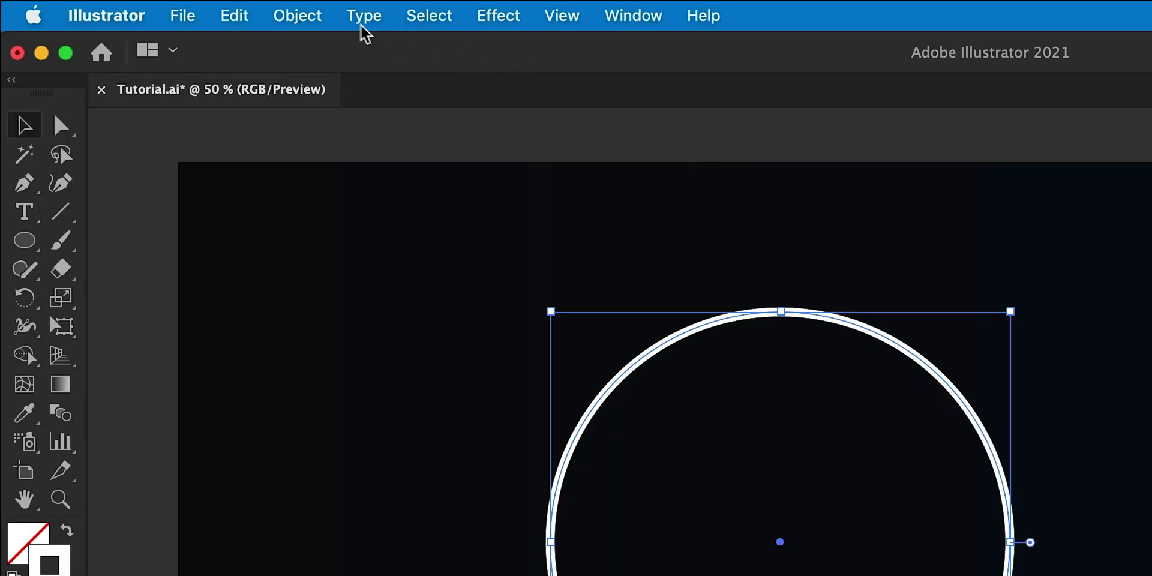
Expand the circle's stroke into a filled white shape.
click(177, 8)
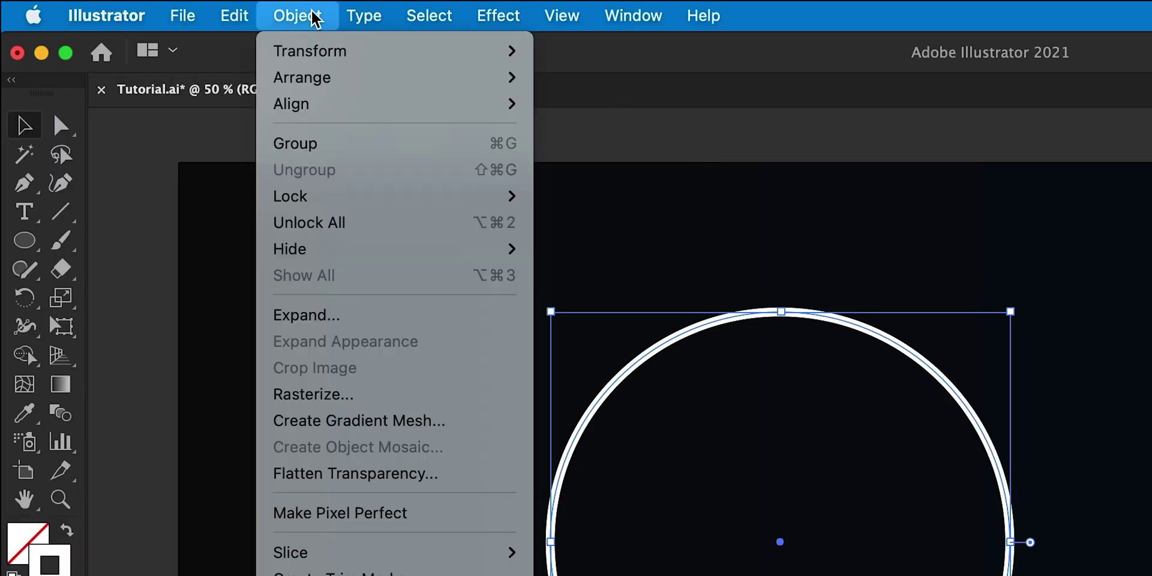
click(394, 319)
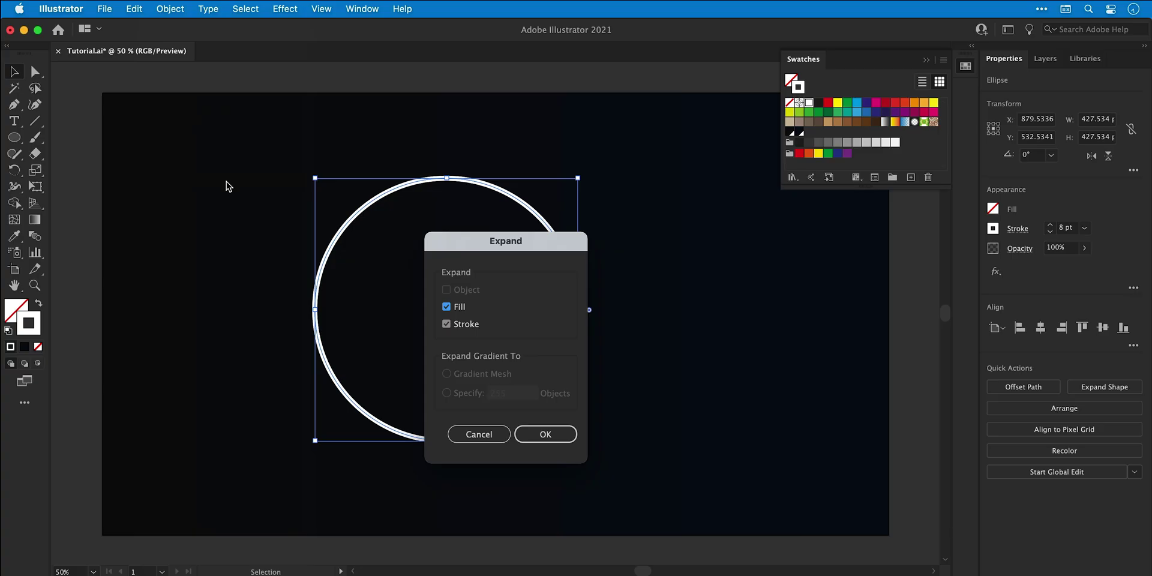
key(Return)
Add a 70 px offset path with round joins around the expanded ring.
click(175, 9)
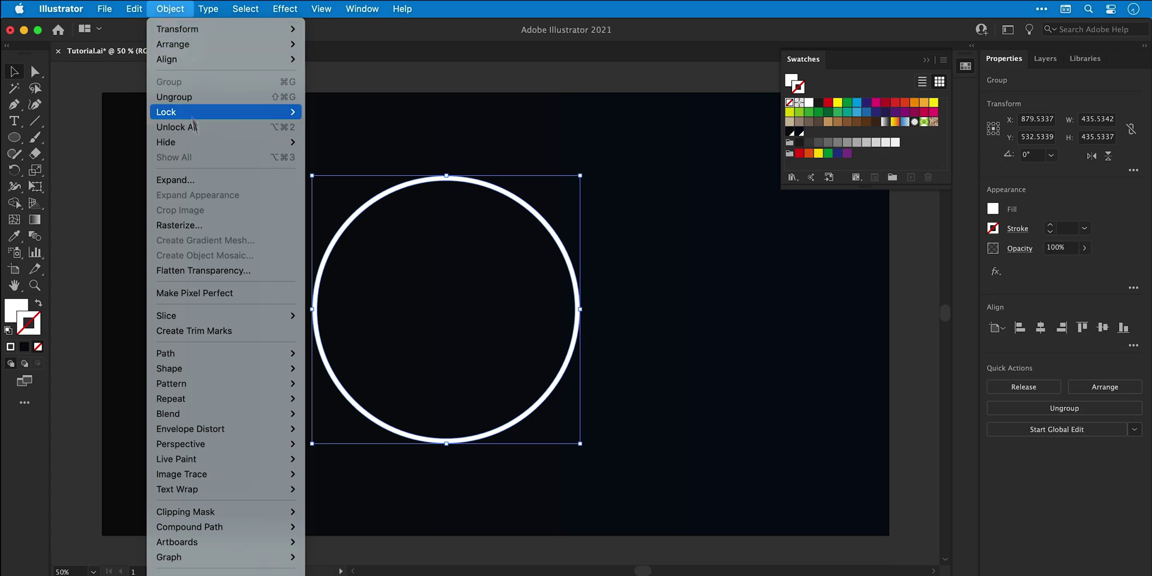
mouse_move(248, 353)
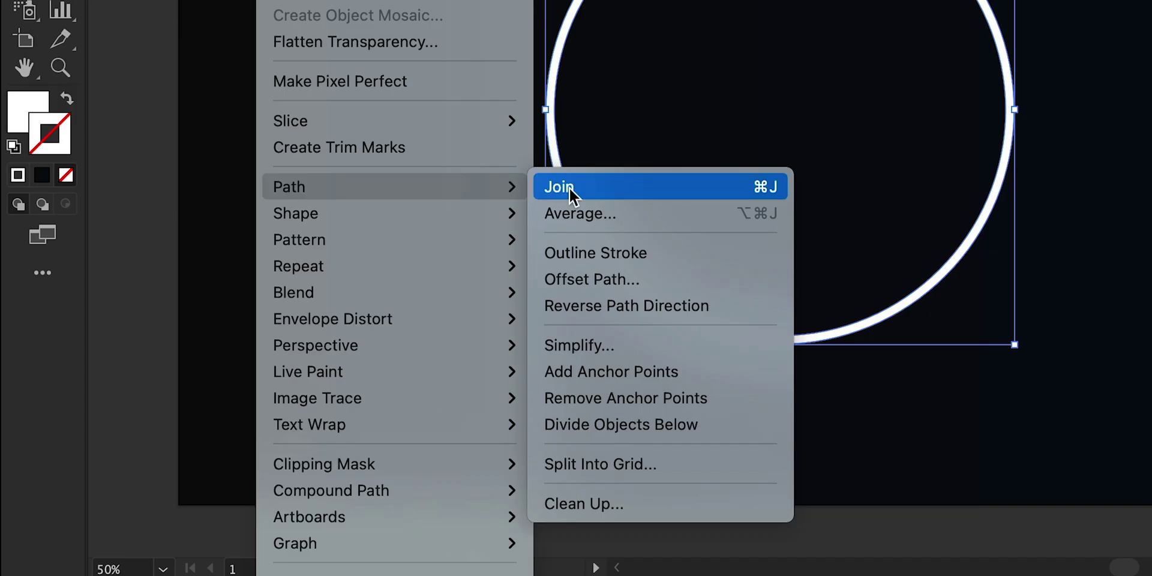
click(578, 279)
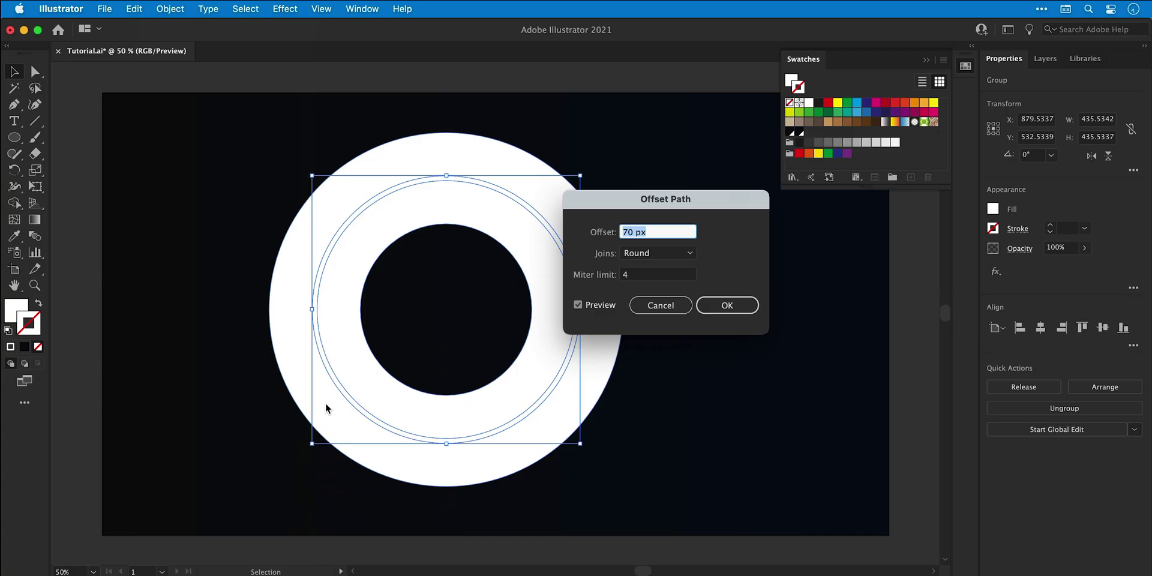
key(shift+Down)
key(shift+Down)
key(shift+Down)
key(shift+Down)
key(shift+Up)
key(shift+Up)
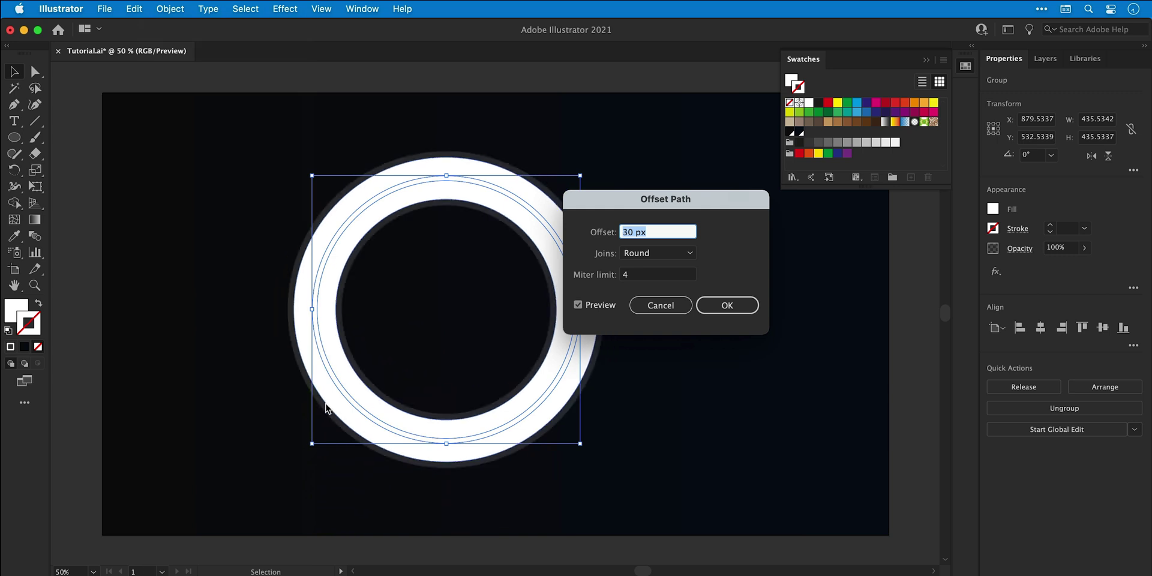
key(shift+Up)
key(shift+Up)
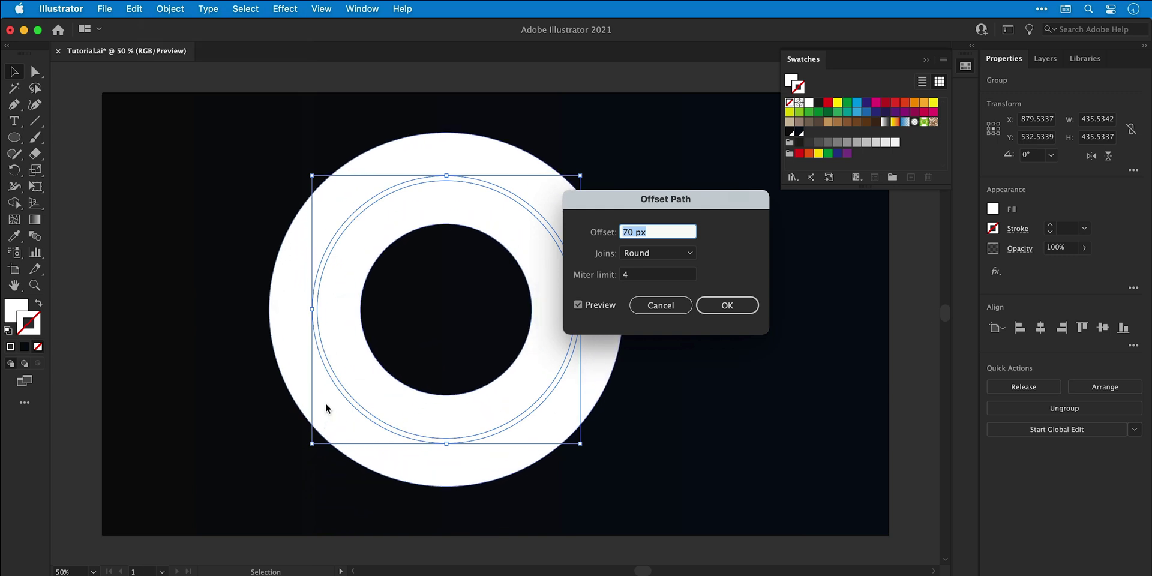
key(Return)
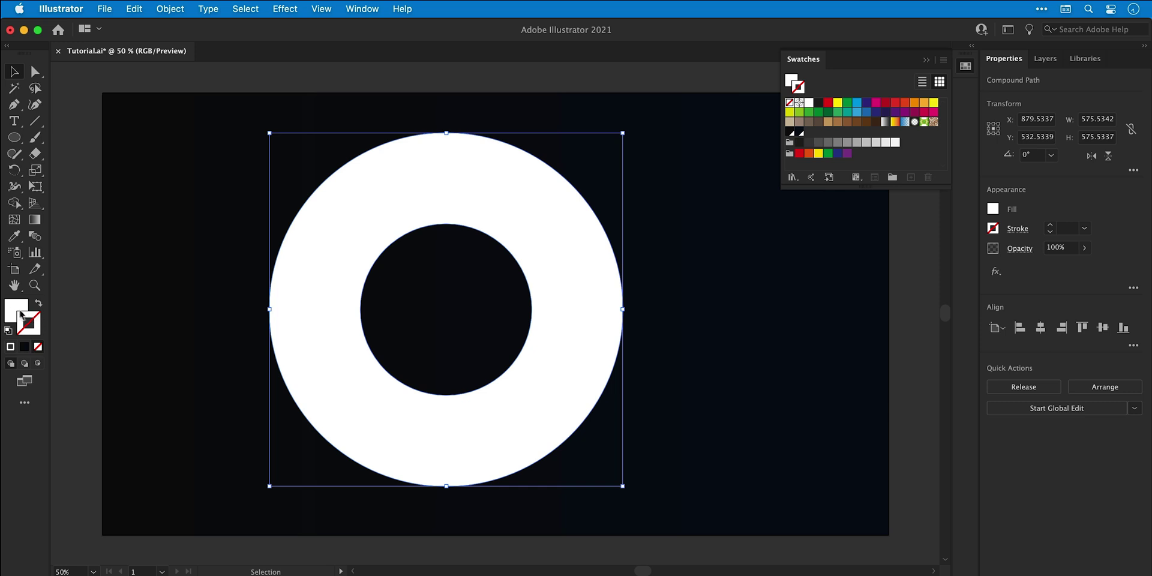
Fill the outer offset ring with pure black.
click(12, 311)
double_click(12, 311)
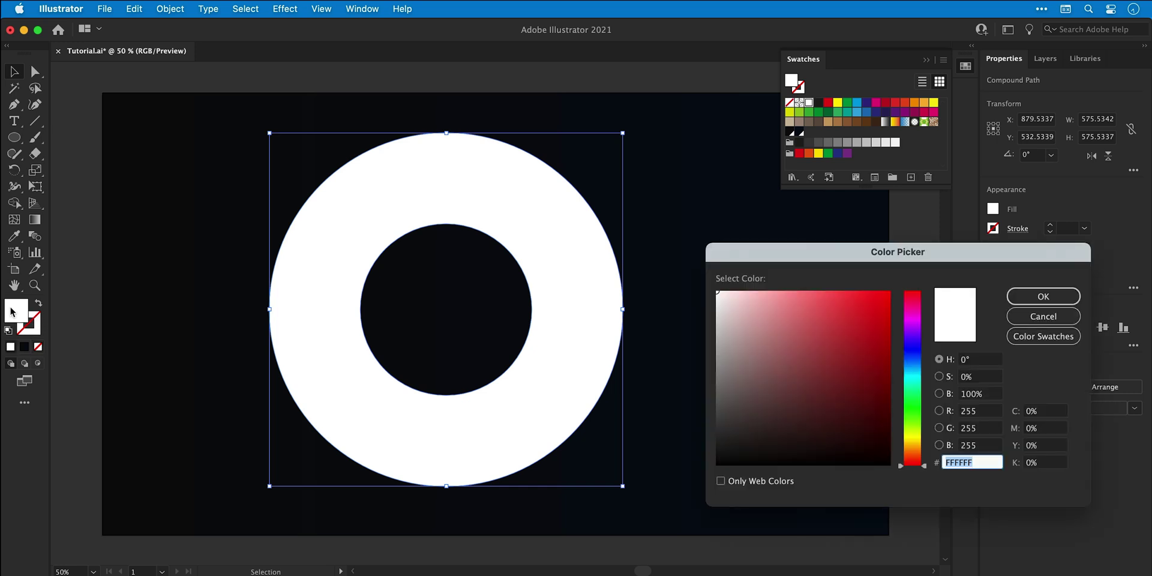
click(735, 450)
drag(735, 451, 722, 466)
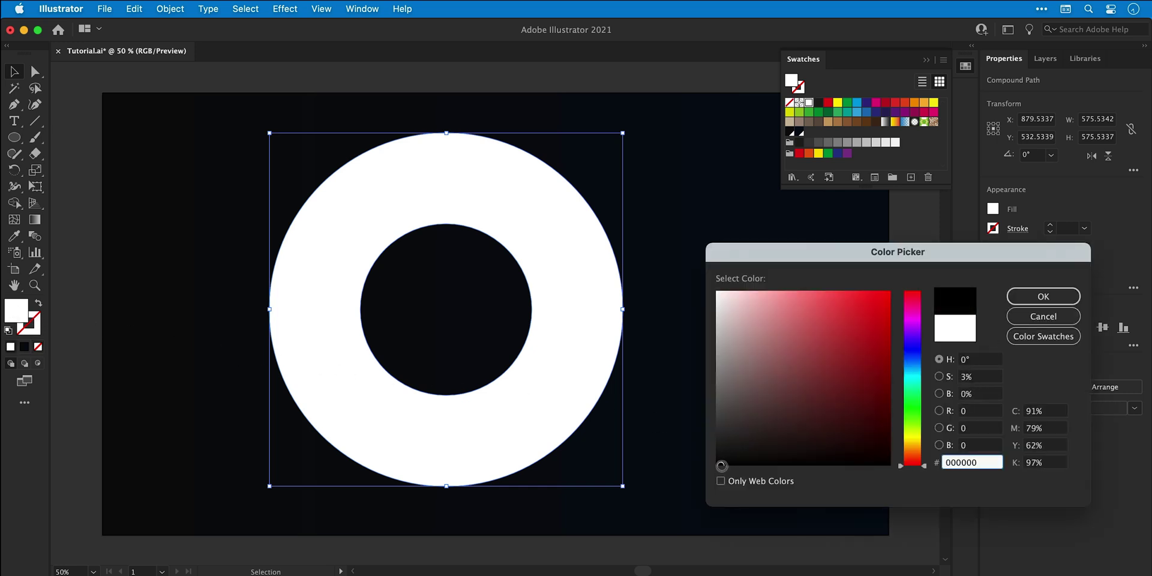
key(Return)
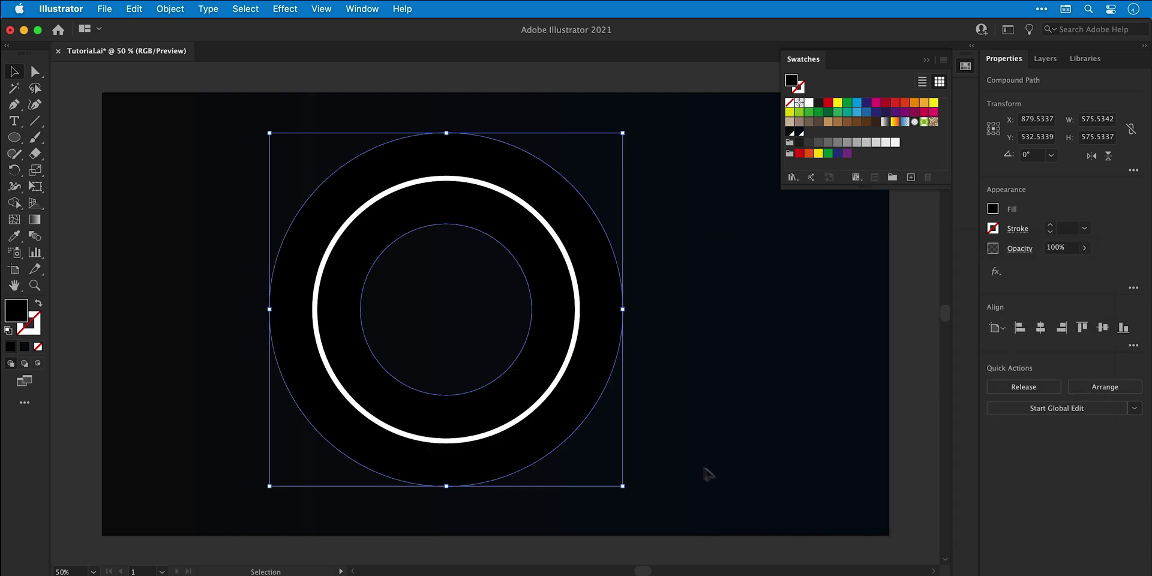
Blend the white and black rings and centre the glow horizontally and vertically.
drag(470, 332, 684, 436)
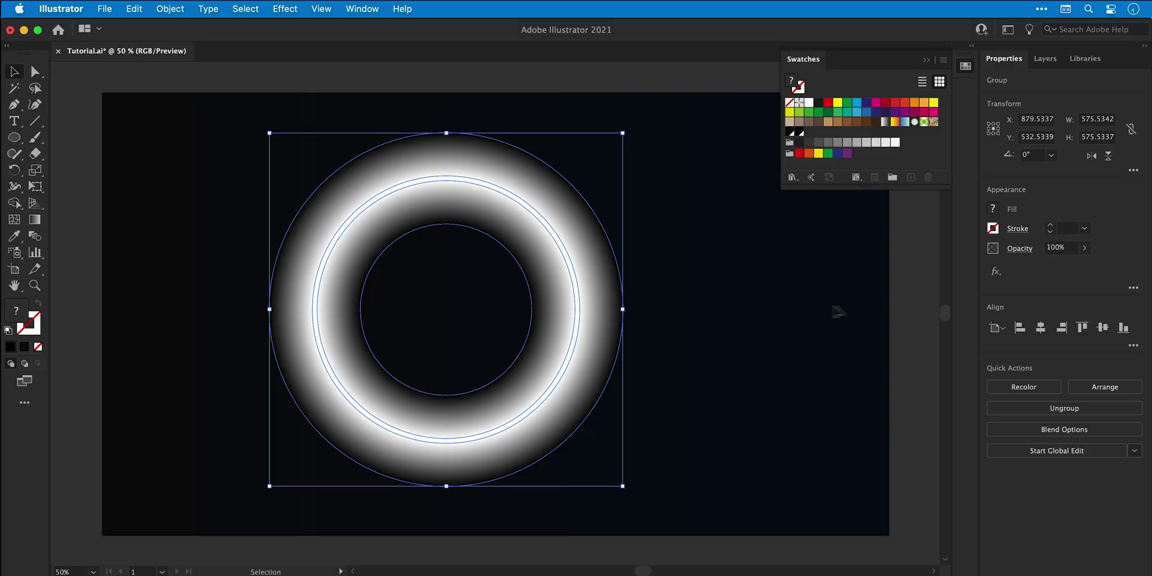
click(1041, 327)
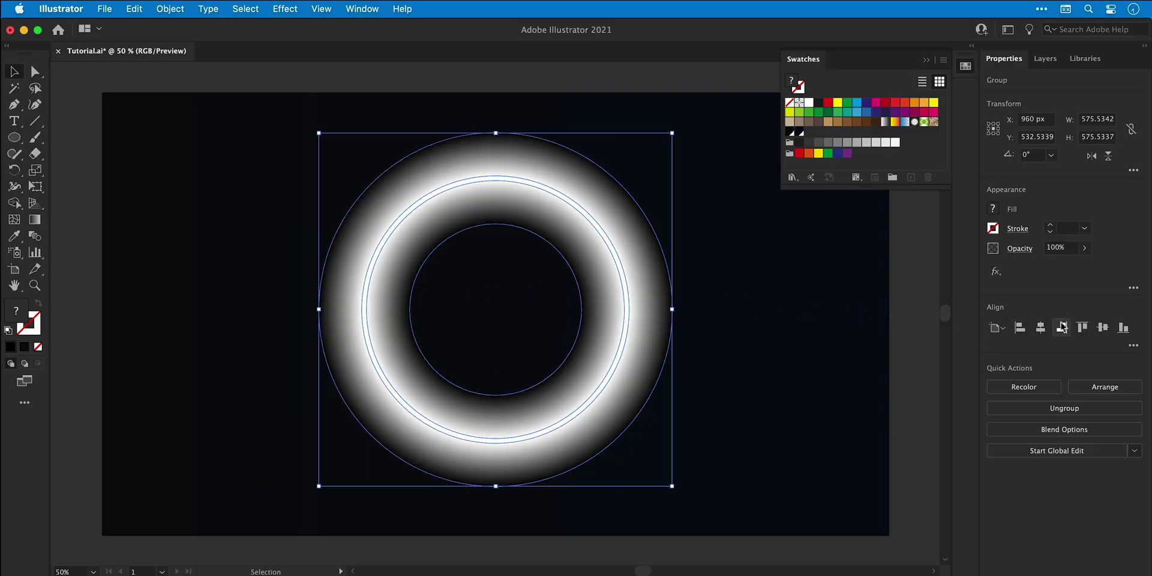
click(1102, 328)
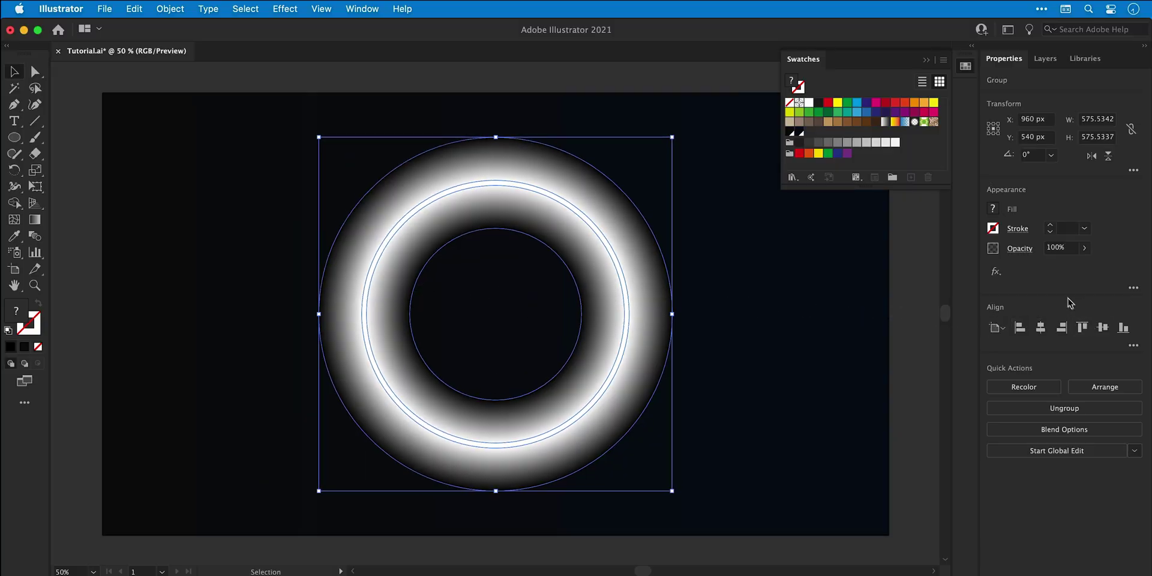
Set the ring group's blend mode to Color Dodge and close the Swatches panel.
click(1021, 250)
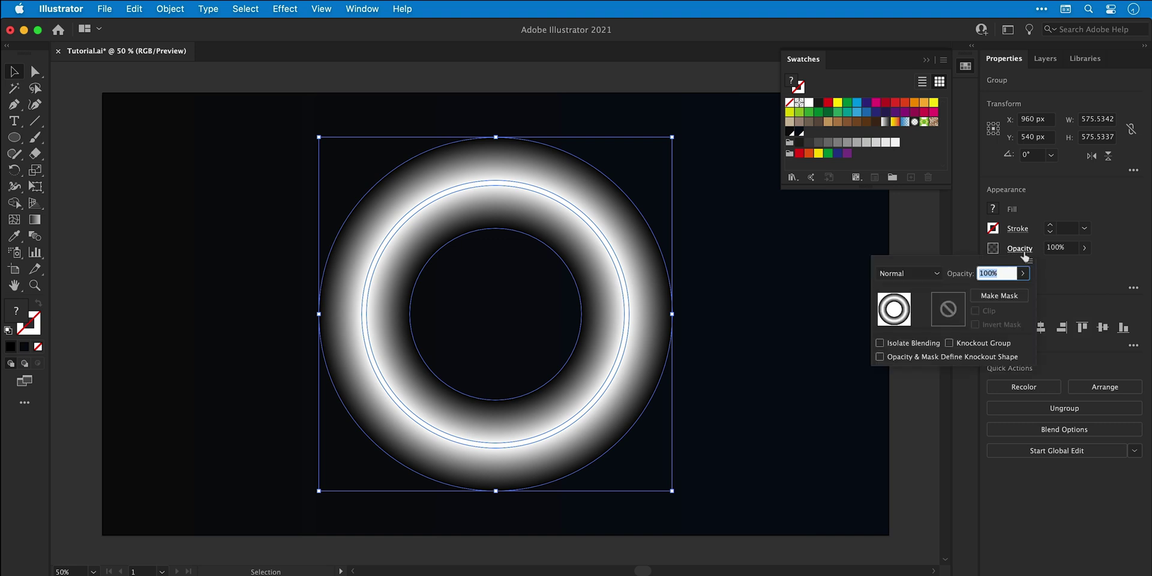
click(933, 274)
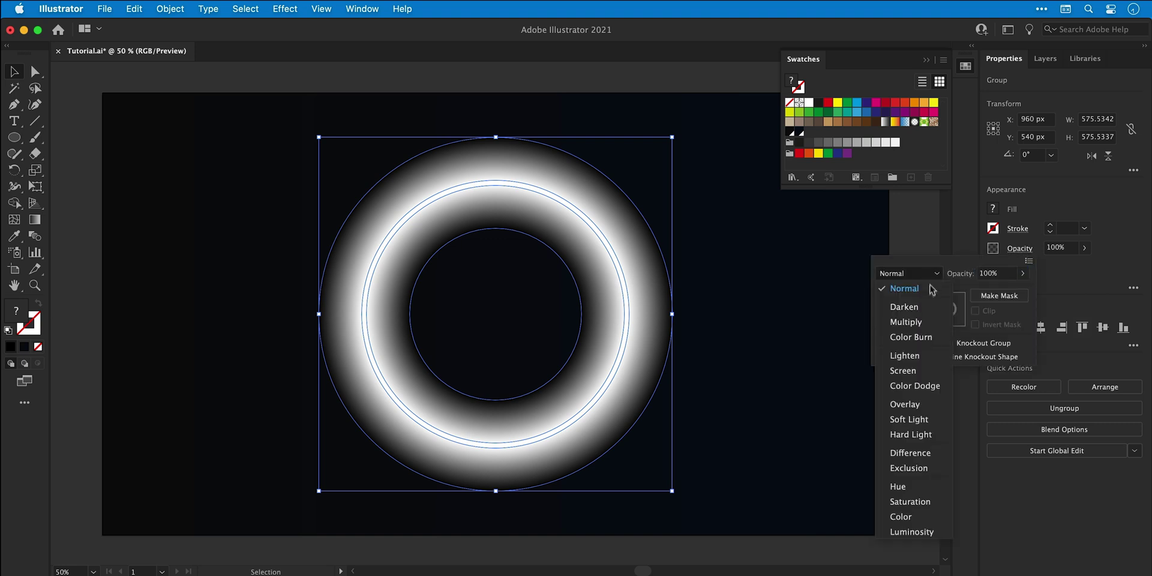
click(914, 386)
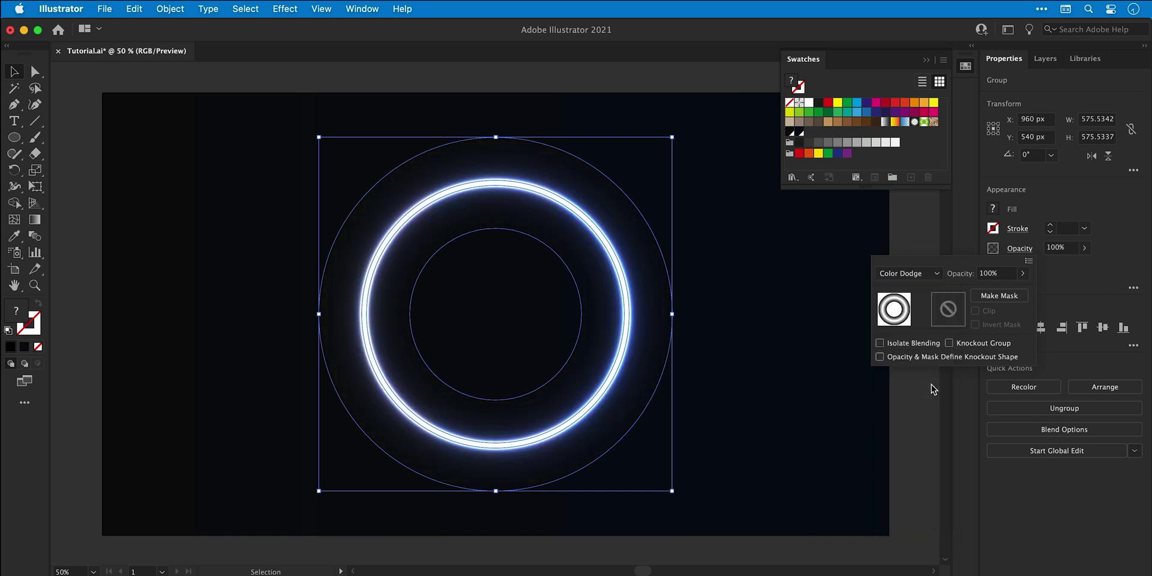
click(931, 384)
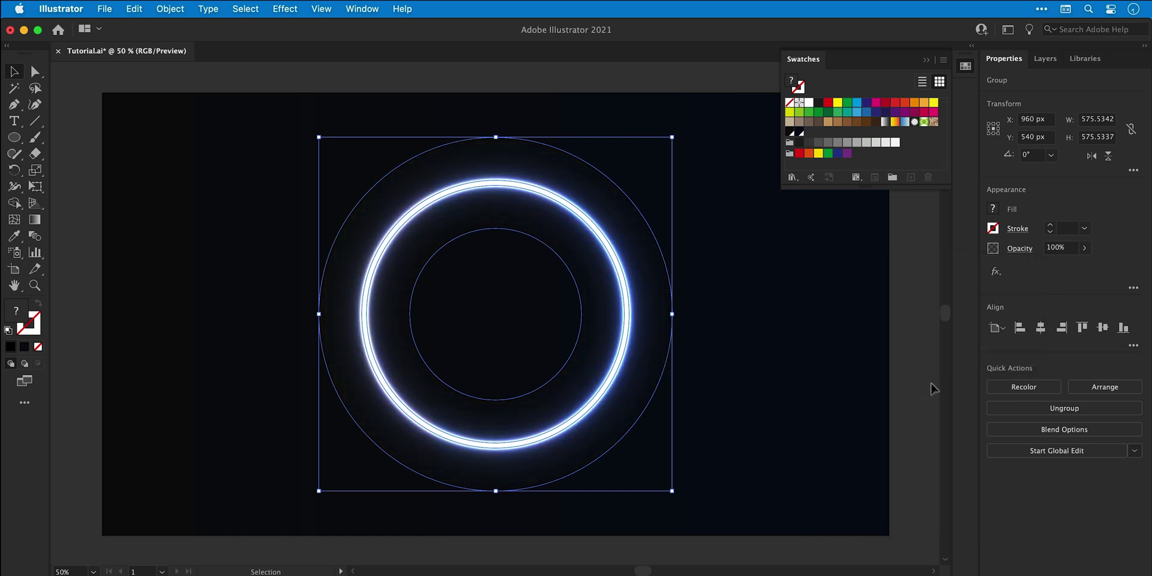
click(966, 67)
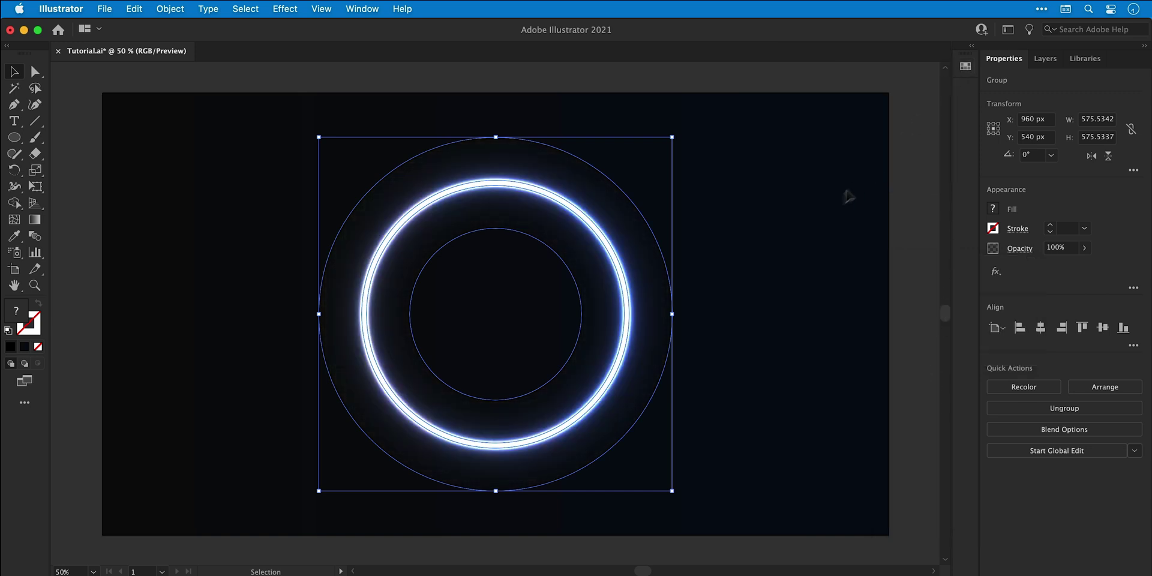
Deselect, test moving the ring to the left, then undo the move.
click(776, 257)
drag(631, 313, 509, 321)
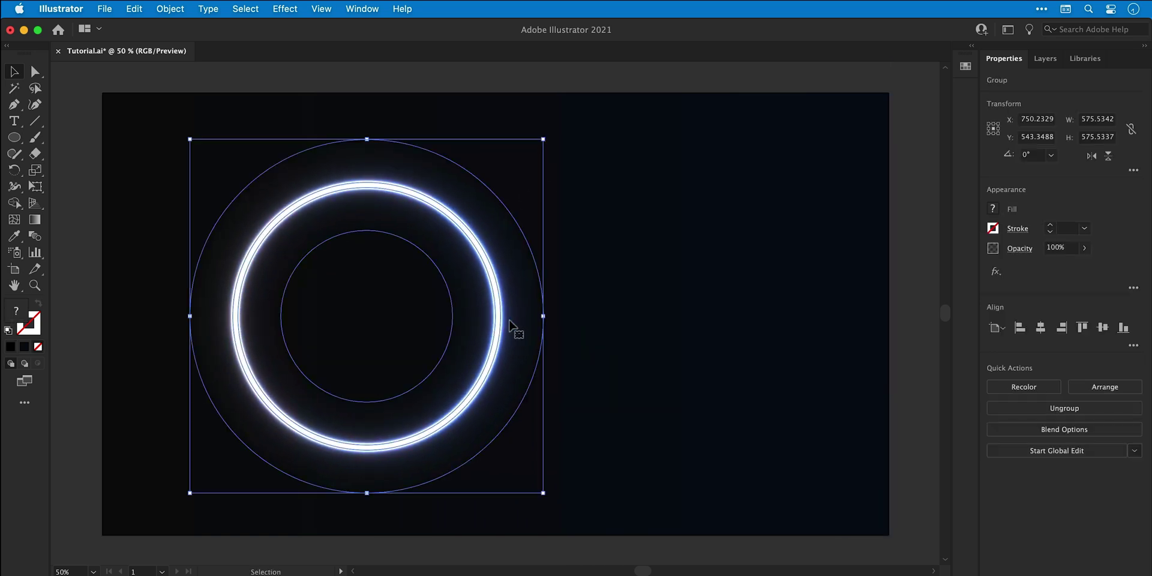
key(super+z)
Edit the dark background swatch with preview on to R=23 G=8 B=0.
click(832, 170)
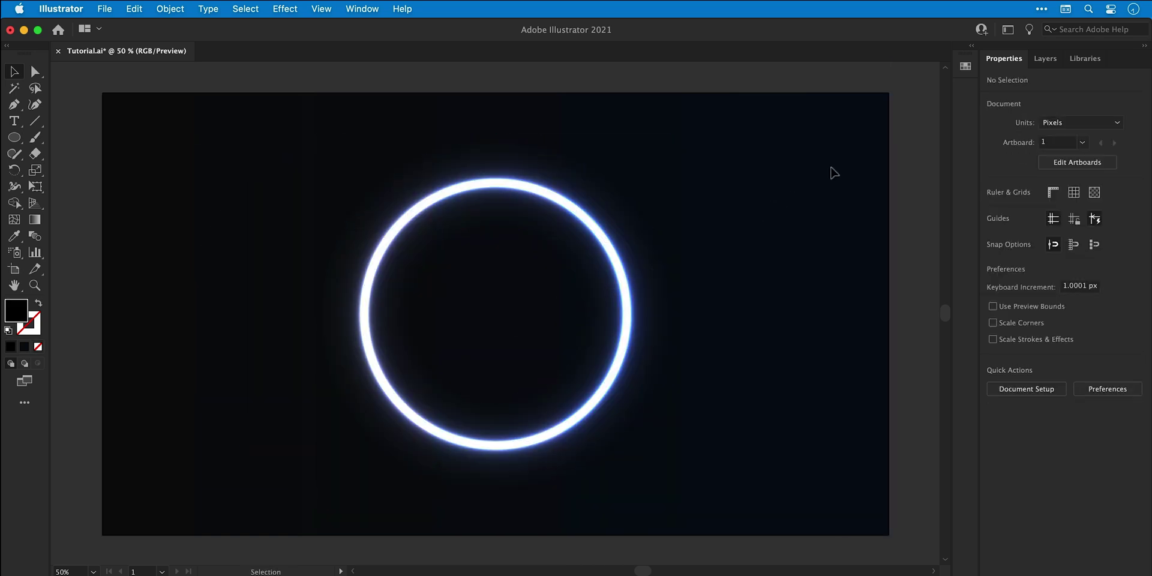
click(964, 67)
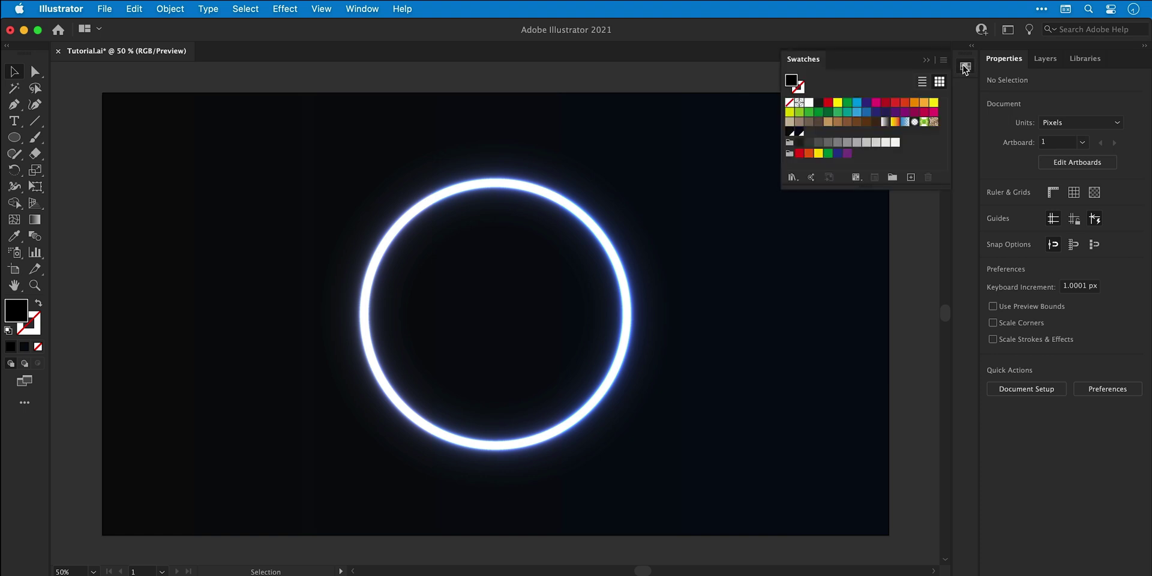
double_click(790, 133)
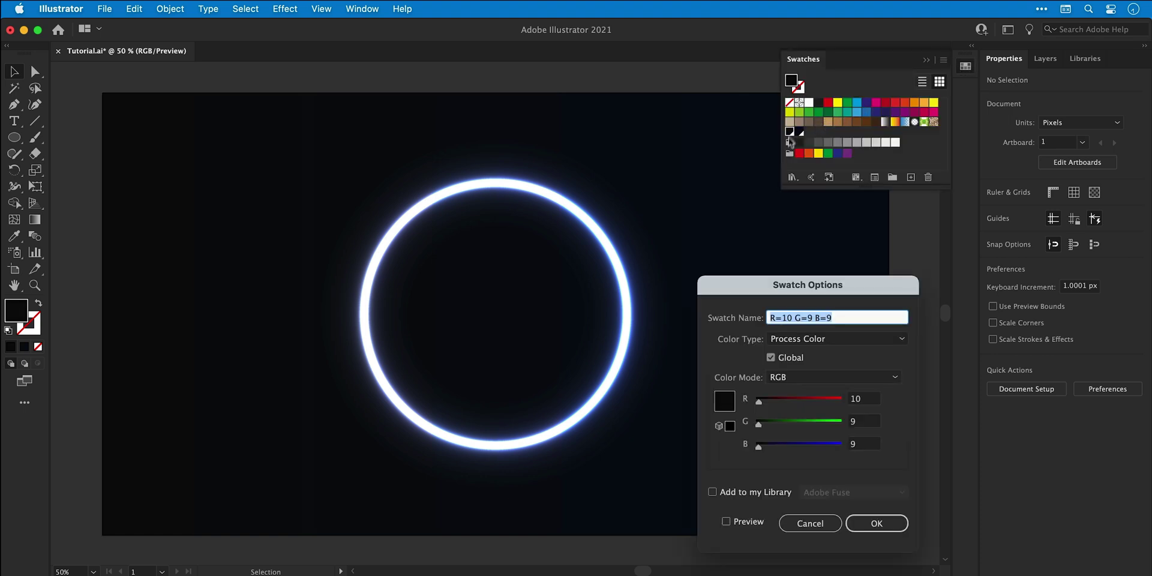
click(726, 521)
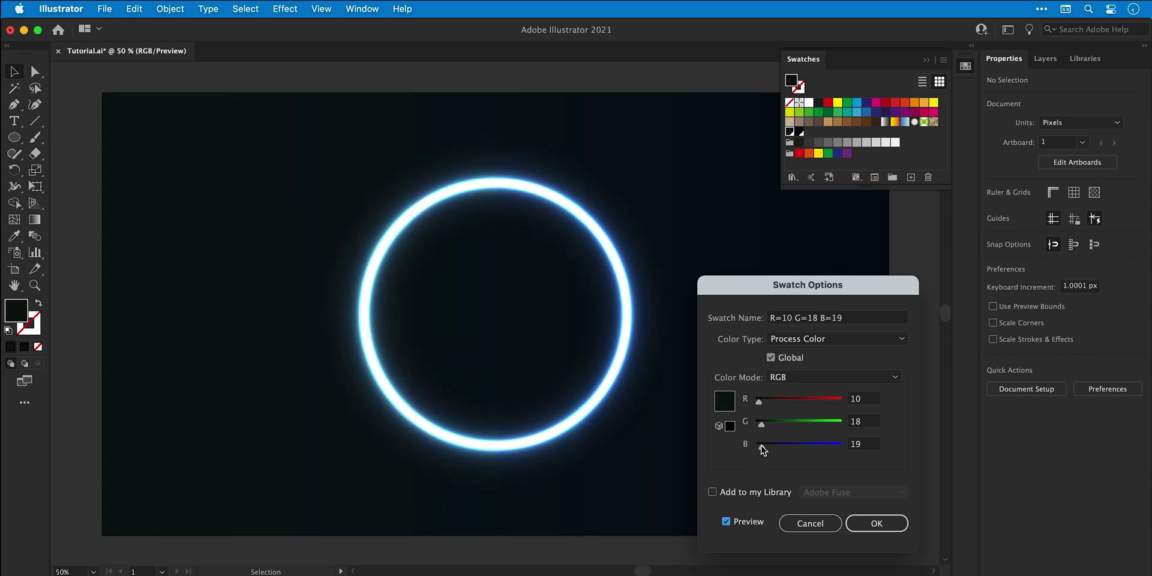
drag(768, 444, 761, 446)
drag(760, 402, 754, 447)
drag(768, 401, 763, 402)
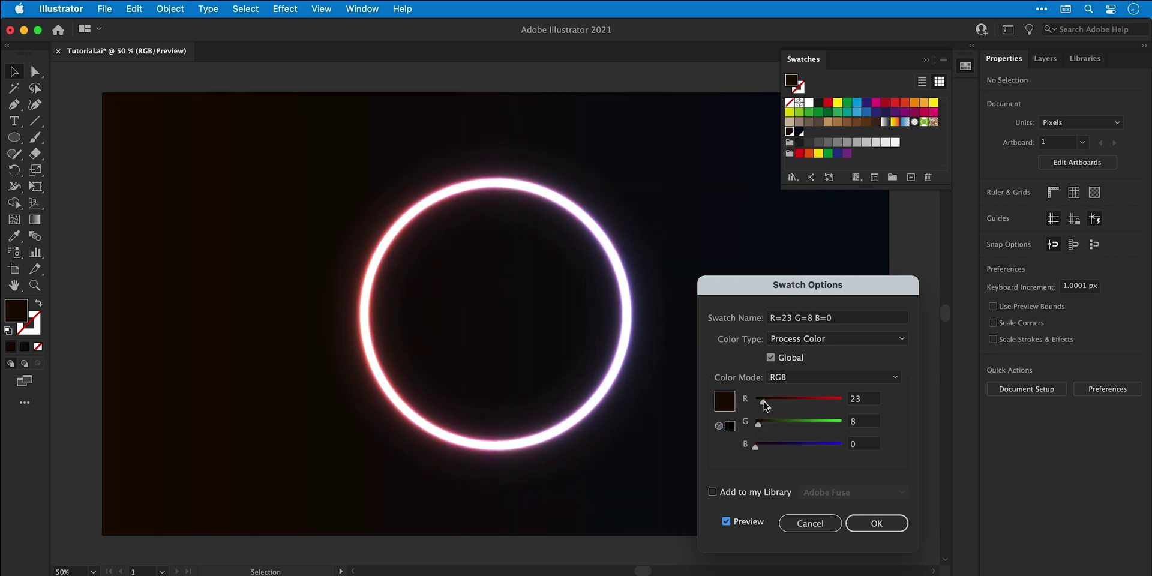
key(Escape)
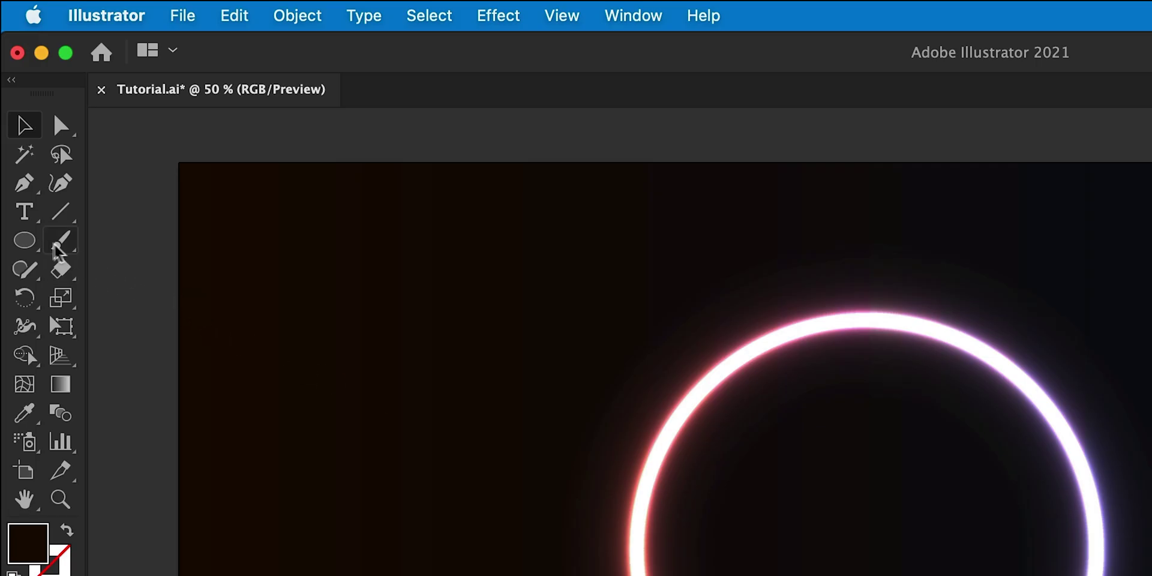
Draw a new 234.4 px circle near the artboard's upper left.
click(24, 240)
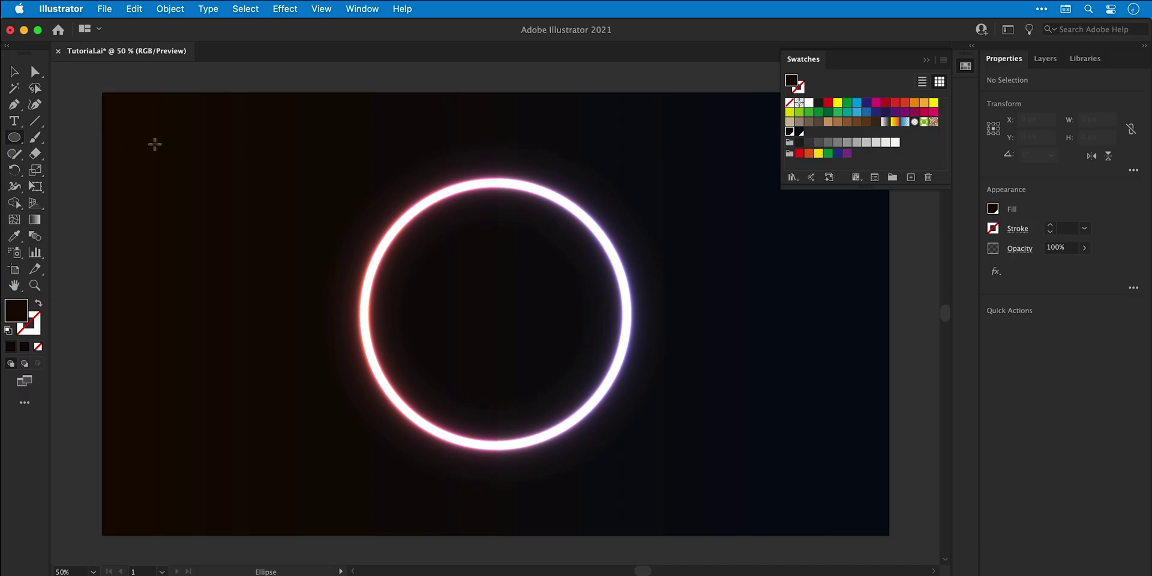
drag(157, 144, 302, 288)
key(v)
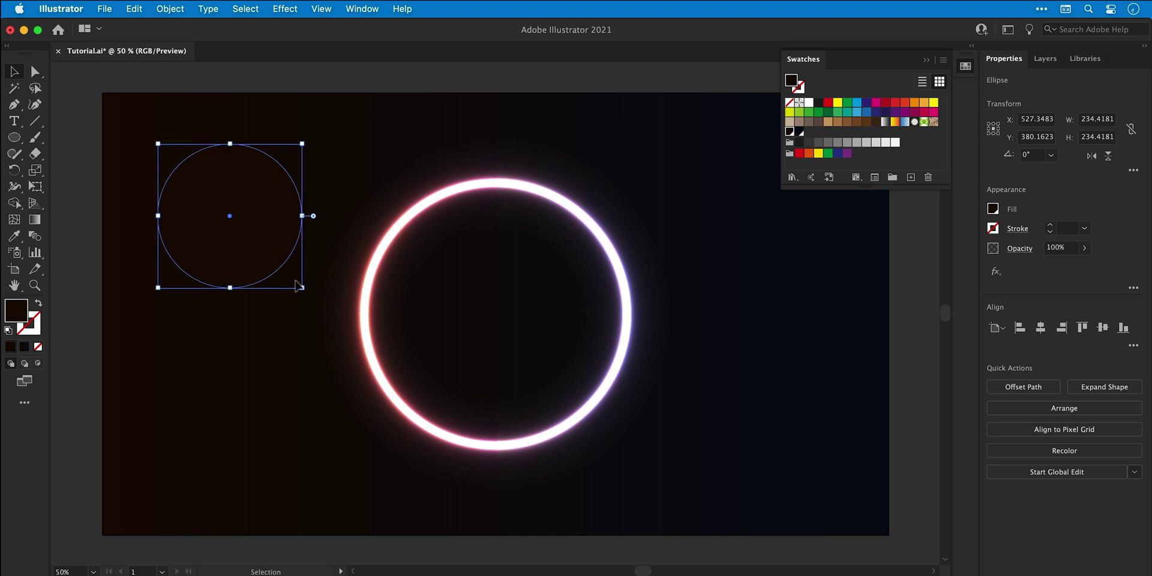
Fill the circle with the white-to-black linear gradient, setting its right stop to 000000.
click(40, 222)
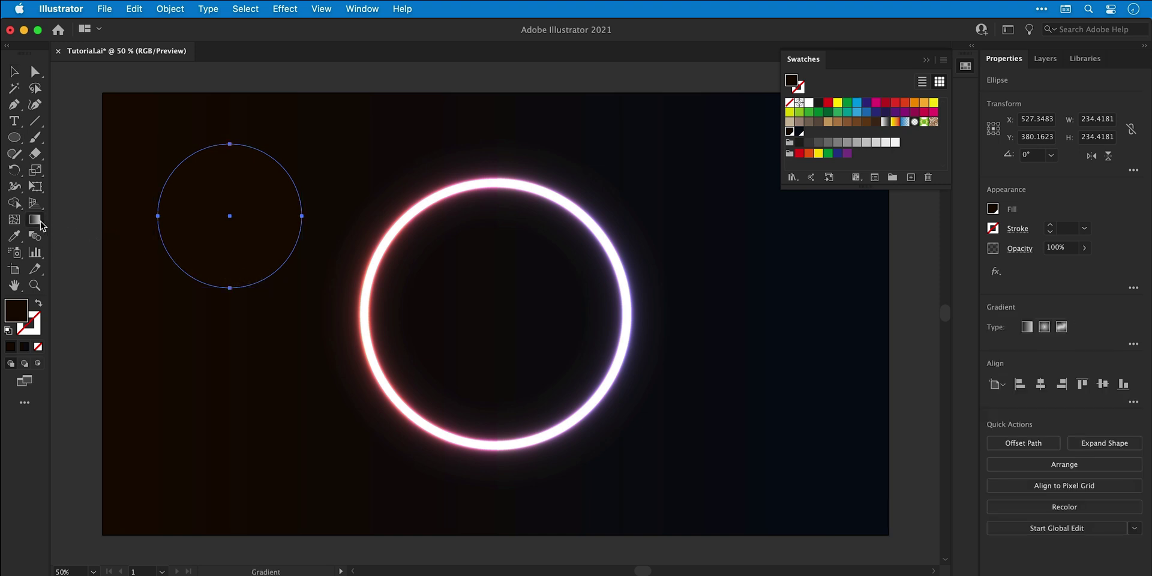
click(204, 204)
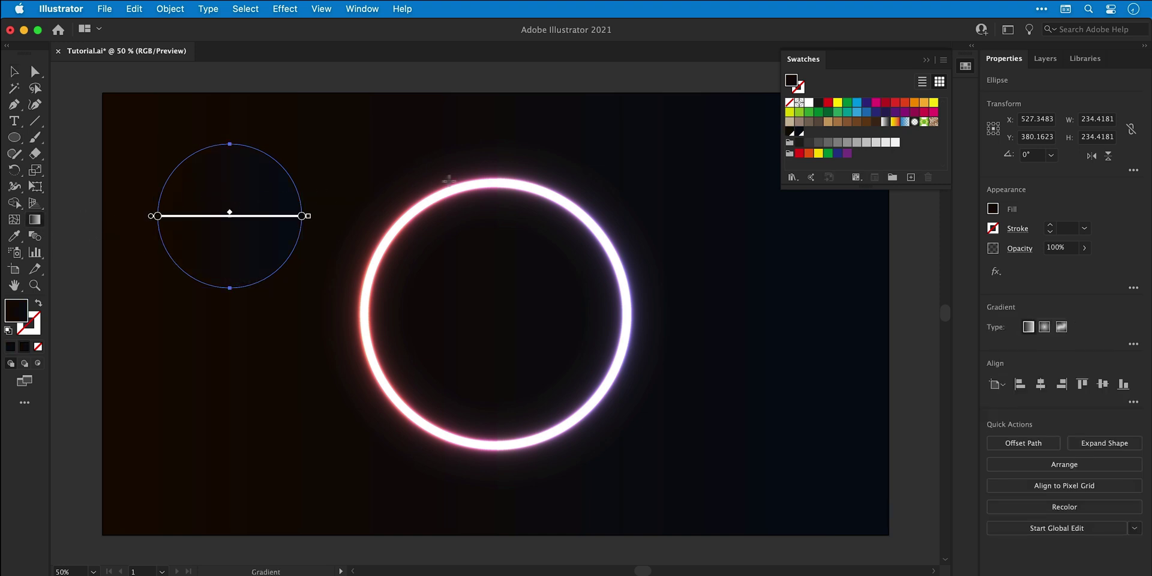
click(885, 122)
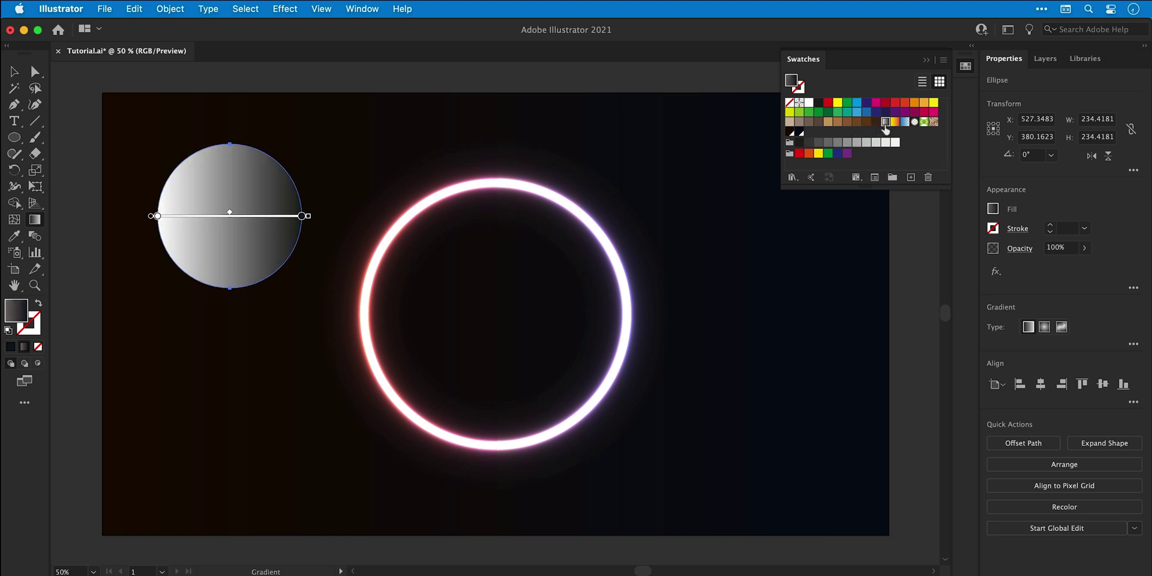
click(303, 216)
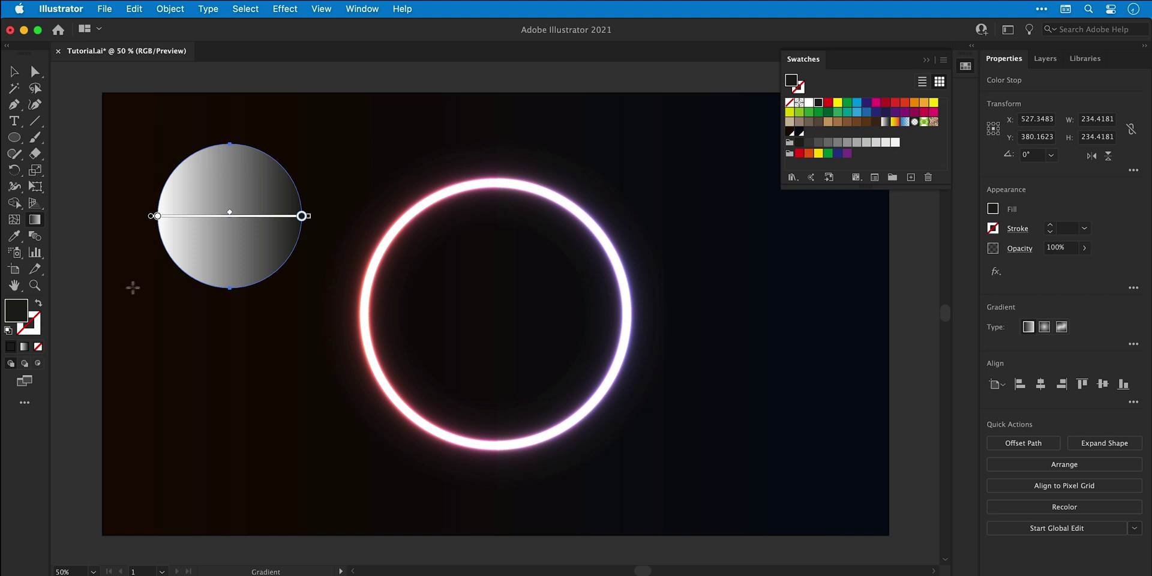
double_click(17, 316)
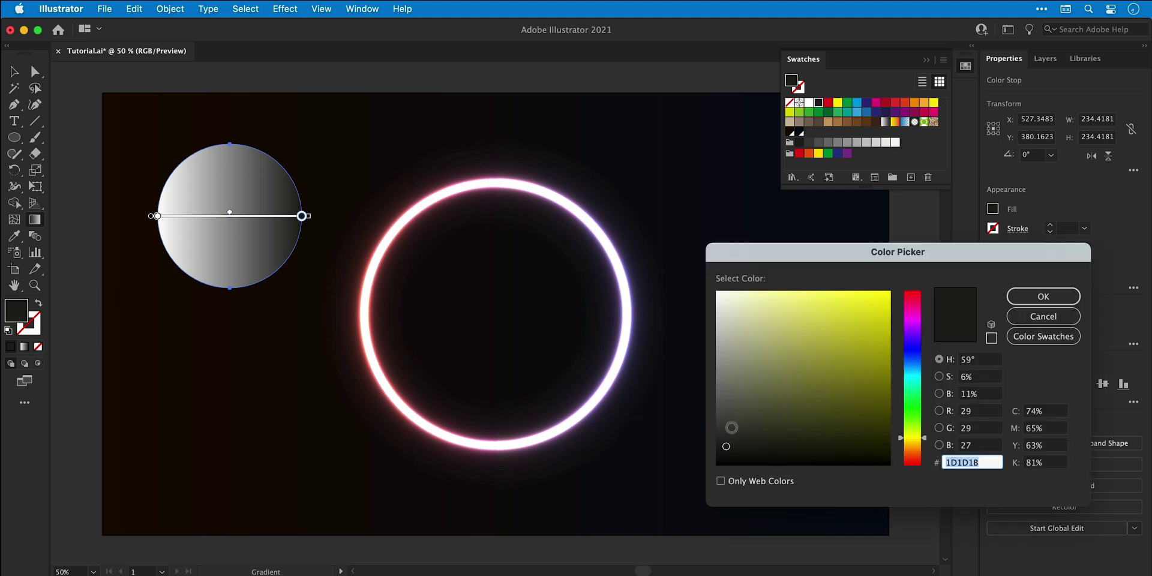
drag(728, 446, 711, 468)
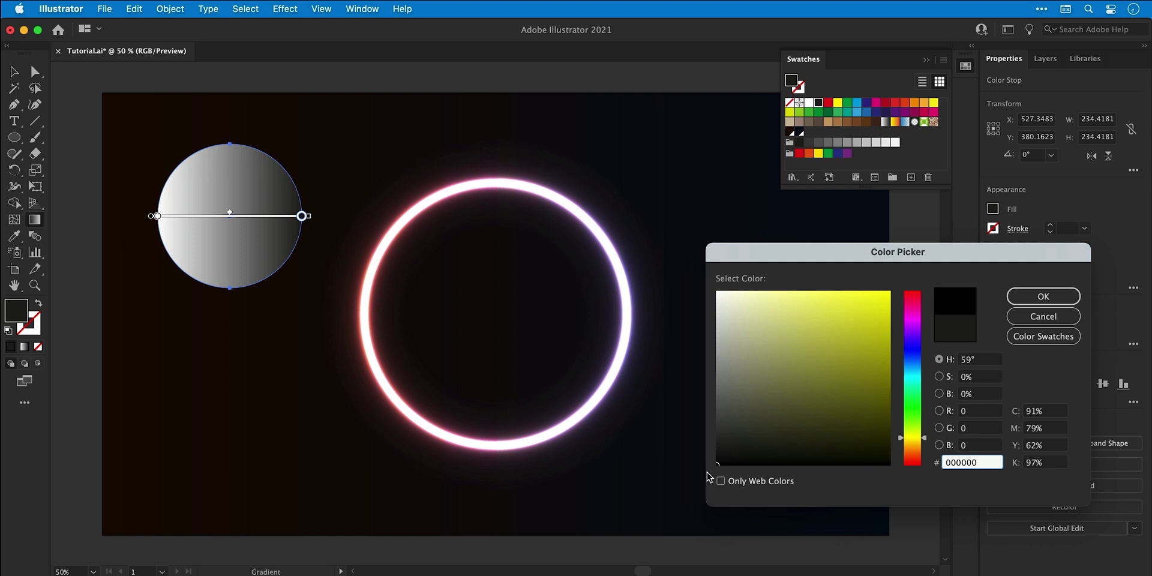
key(Return)
Set the circle's blend mode to Color Dodge and change its gradient to Radial.
key(v)
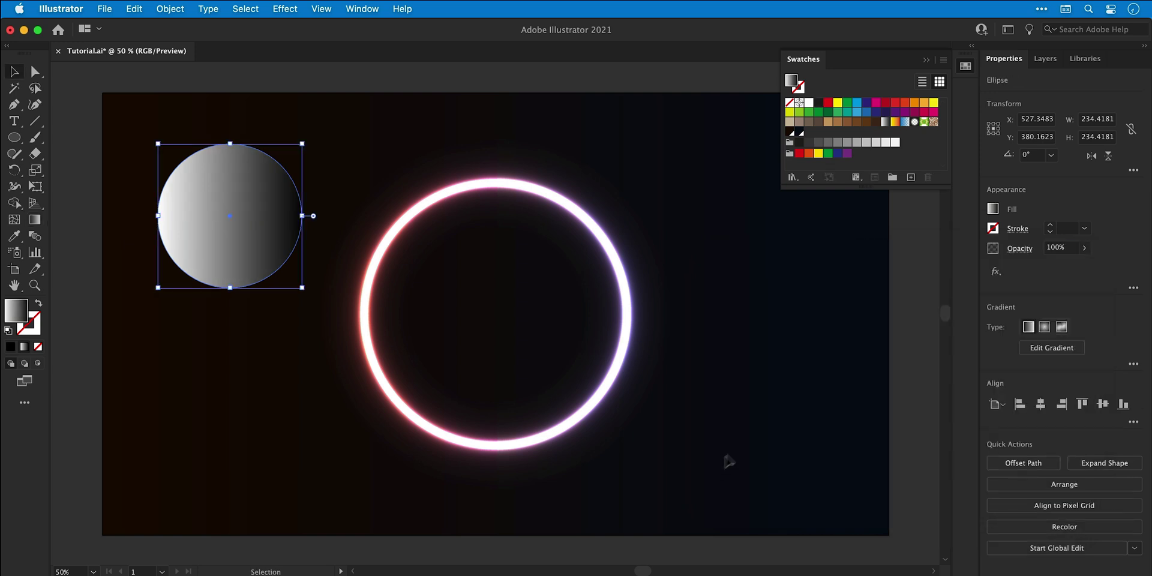
click(1014, 250)
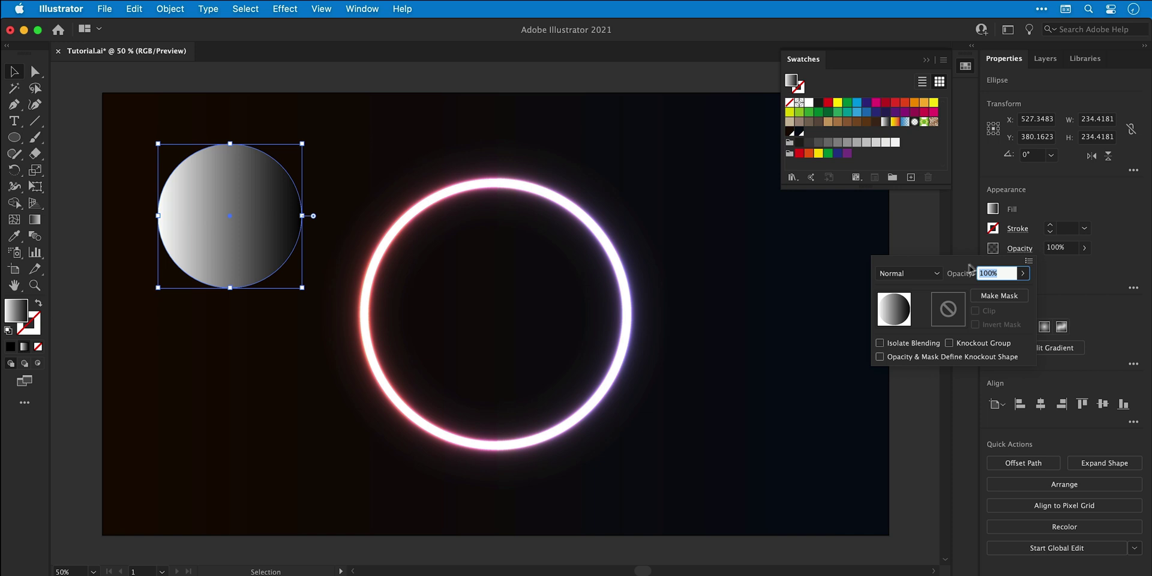
click(923, 275)
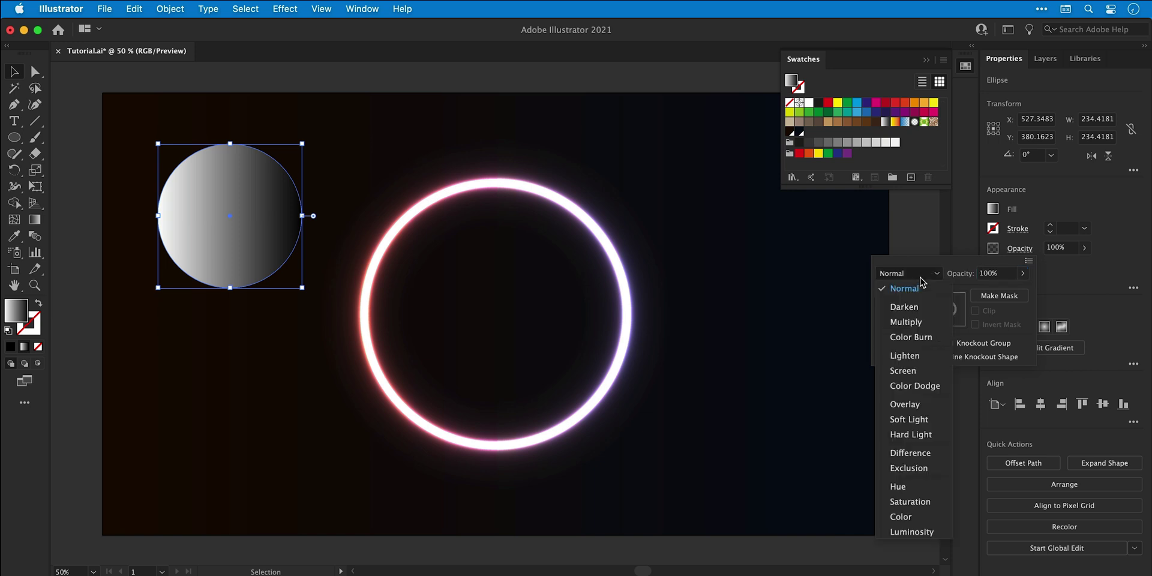
click(915, 386)
click(1134, 364)
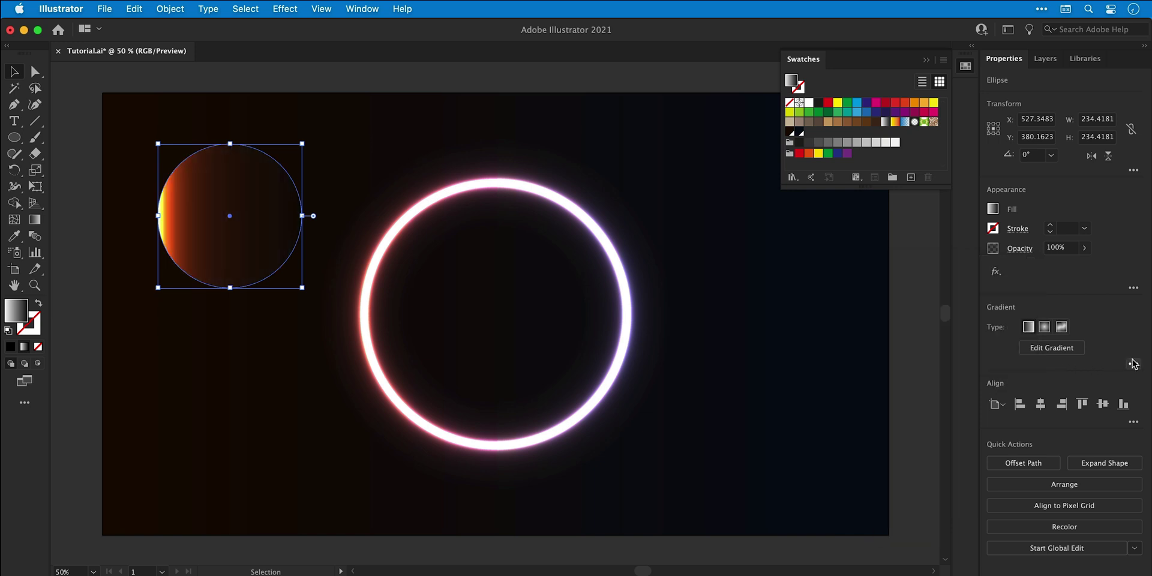
click(1133, 364)
click(1064, 382)
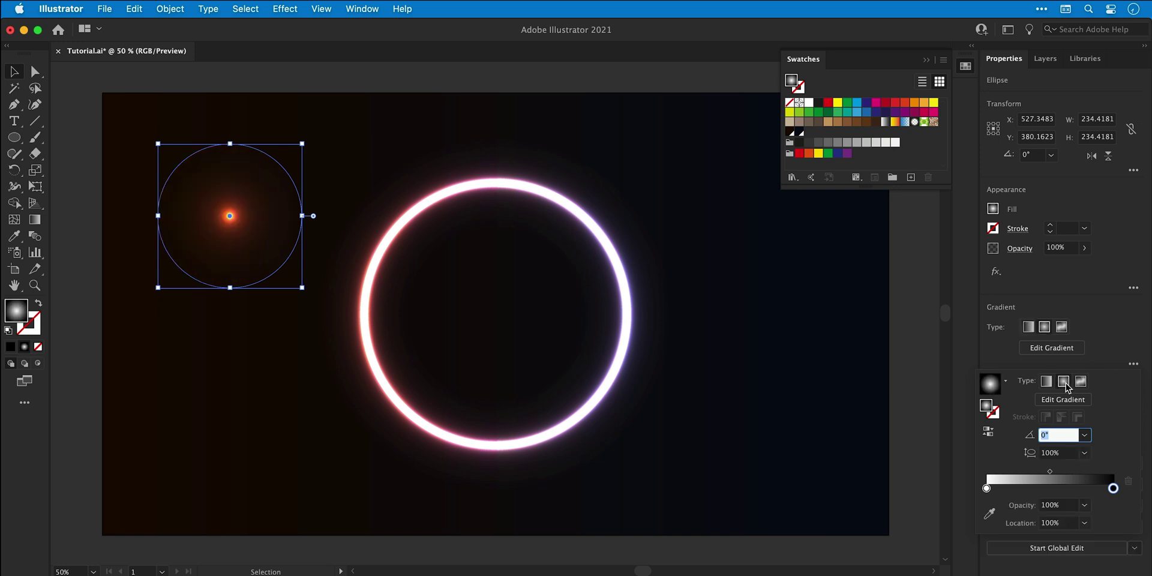
click(1101, 361)
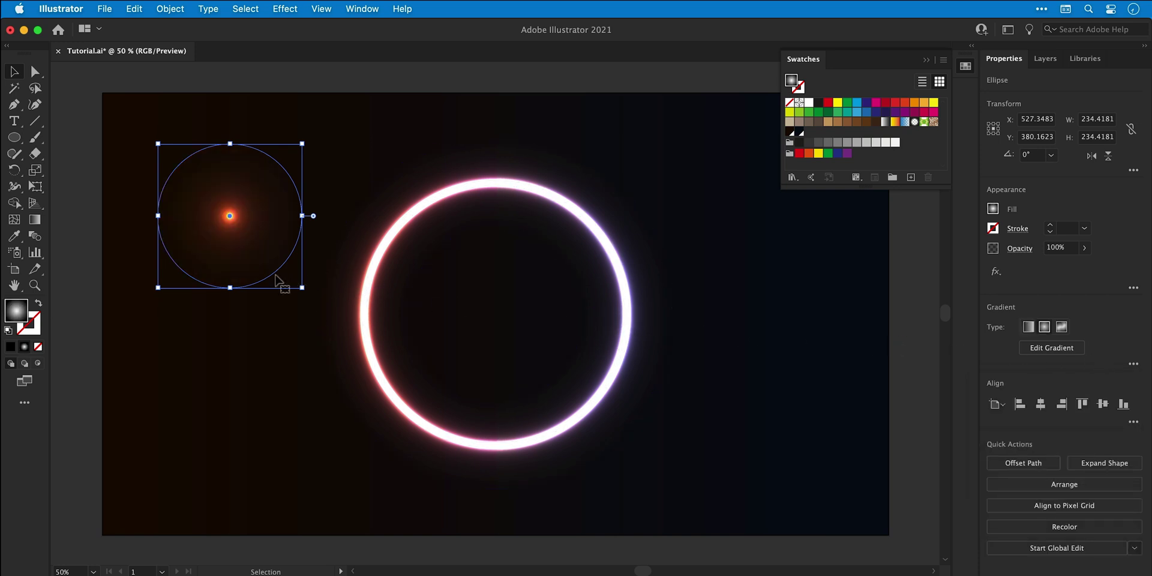
Enlarge the glow circle to about 427 px and place it over the ring's left side.
drag(273, 277, 735, 375)
drag(616, 382, 496, 404)
drag(569, 375, 224, 342)
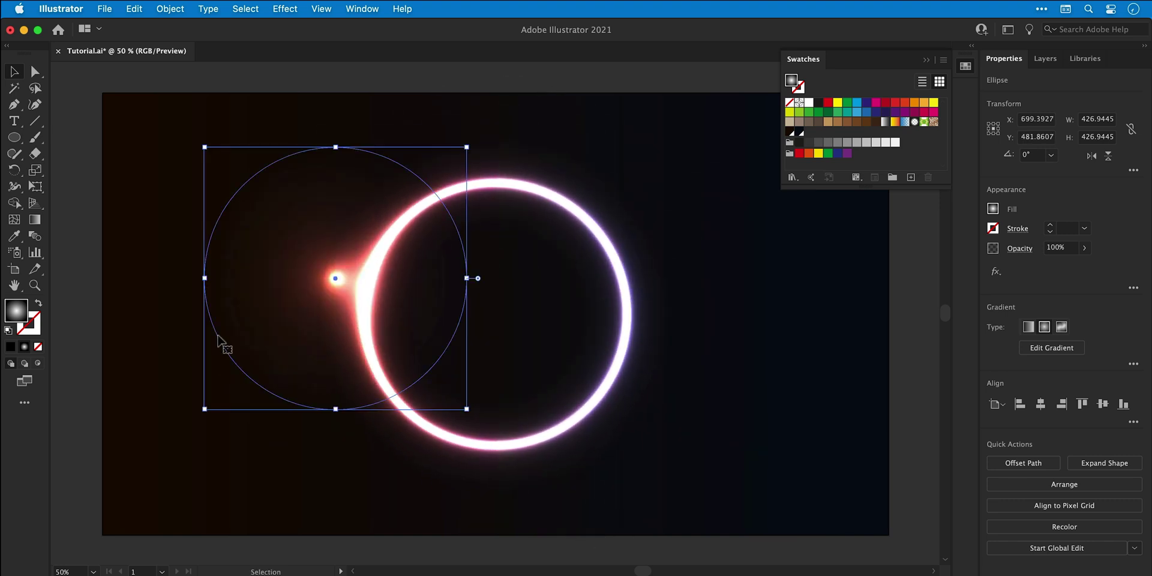
Flatten the glow into a wide ellipse beneath the ring and shrink the ring.
drag(204, 145, 155, 295)
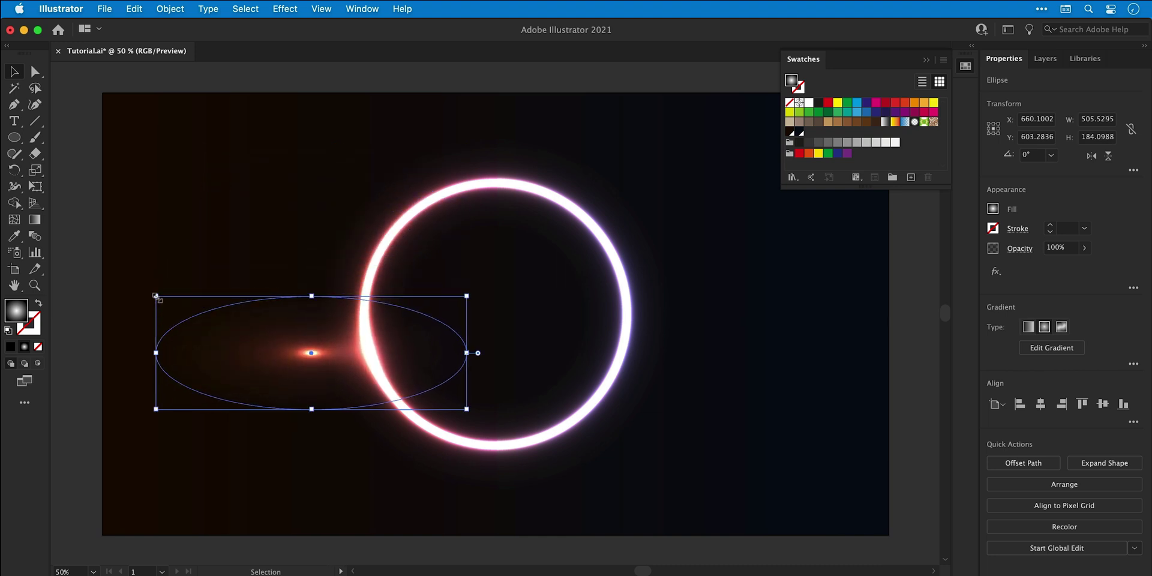
drag(243, 307, 429, 435)
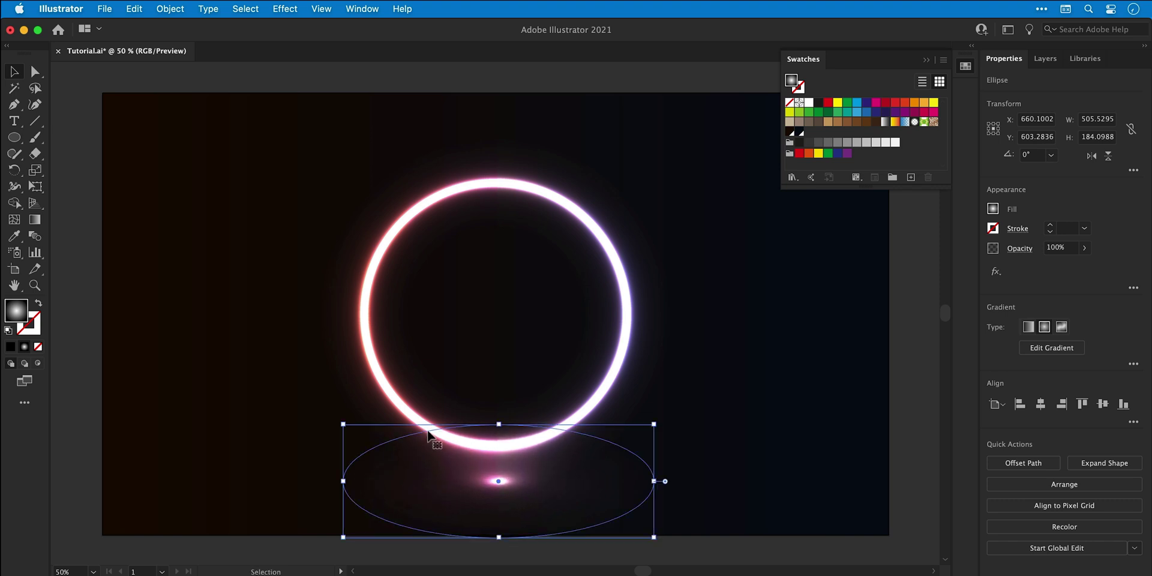
drag(342, 423, 317, 455)
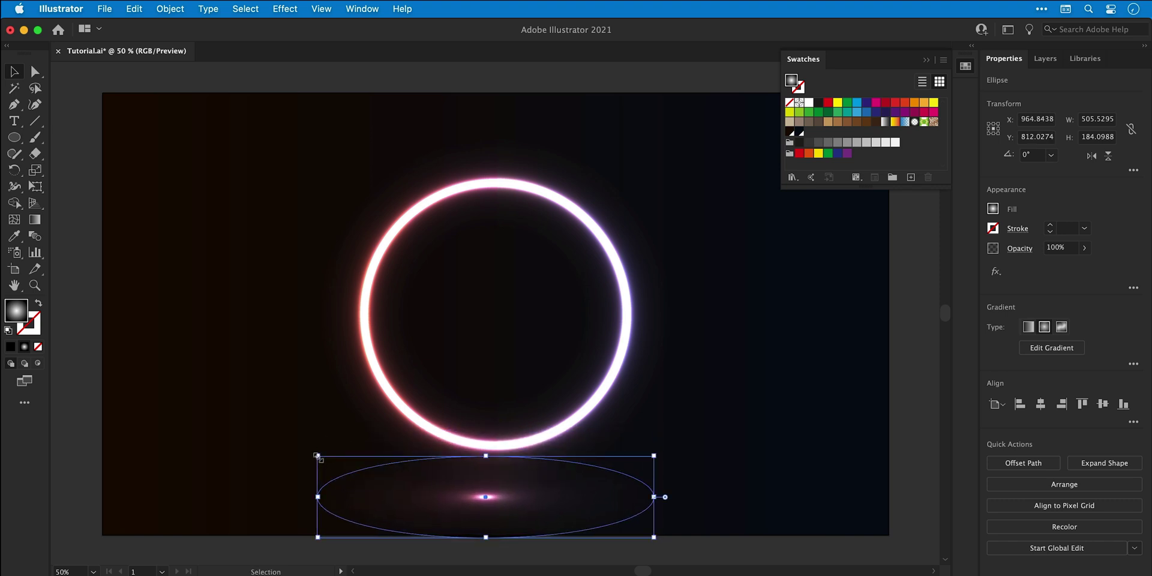
drag(360, 483, 367, 460)
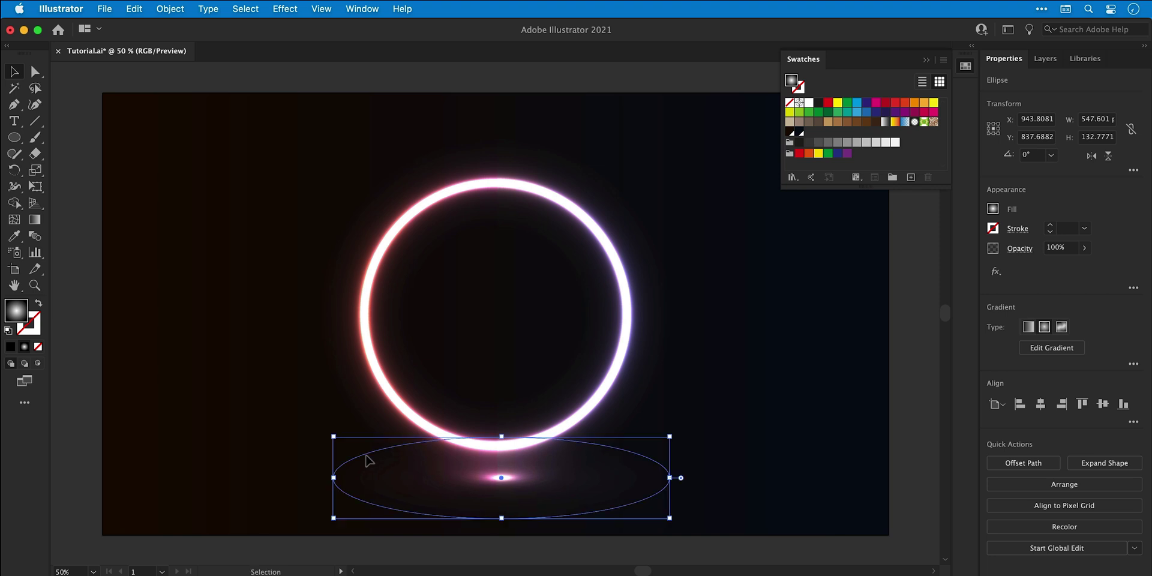
click(396, 408)
drag(318, 490, 354, 454)
drag(510, 479, 511, 449)
Soften the glow gradient's white centre stop to off-white EFEFEF.
key(g)
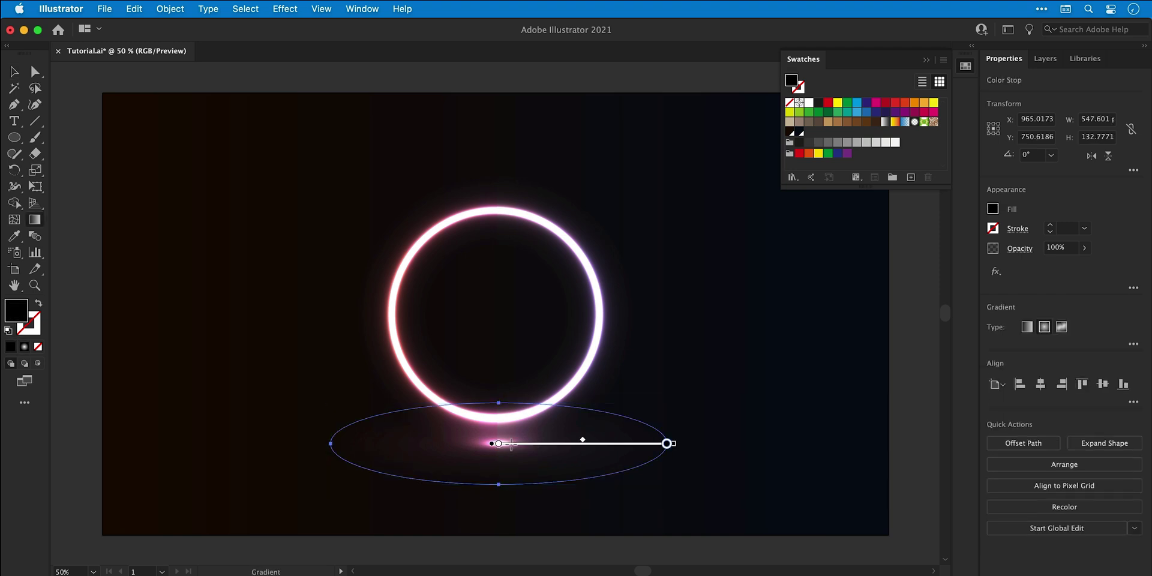
click(498, 444)
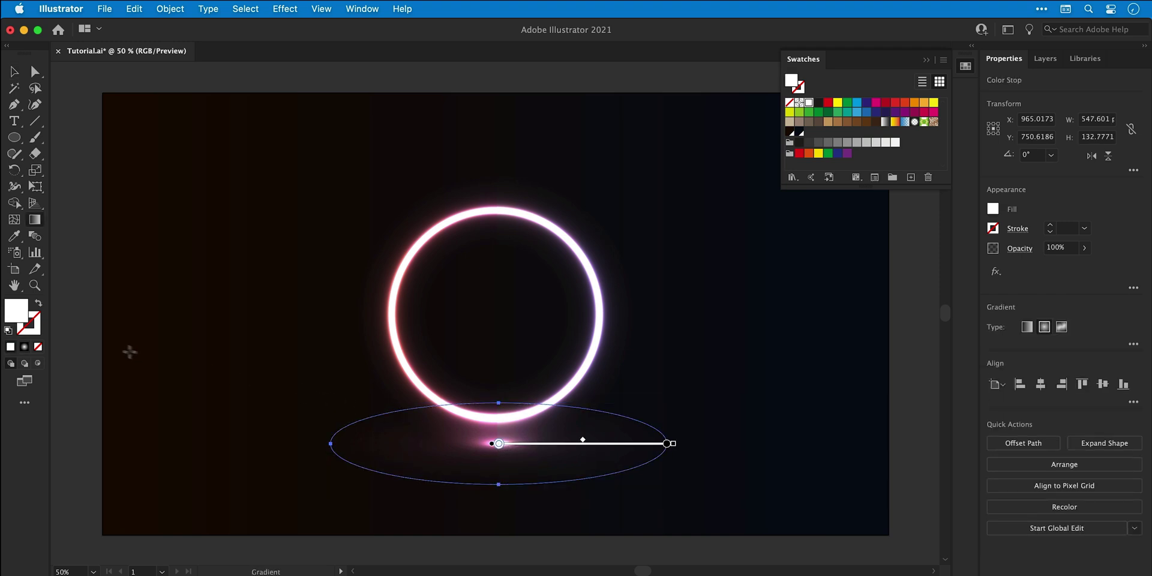
double_click(27, 320)
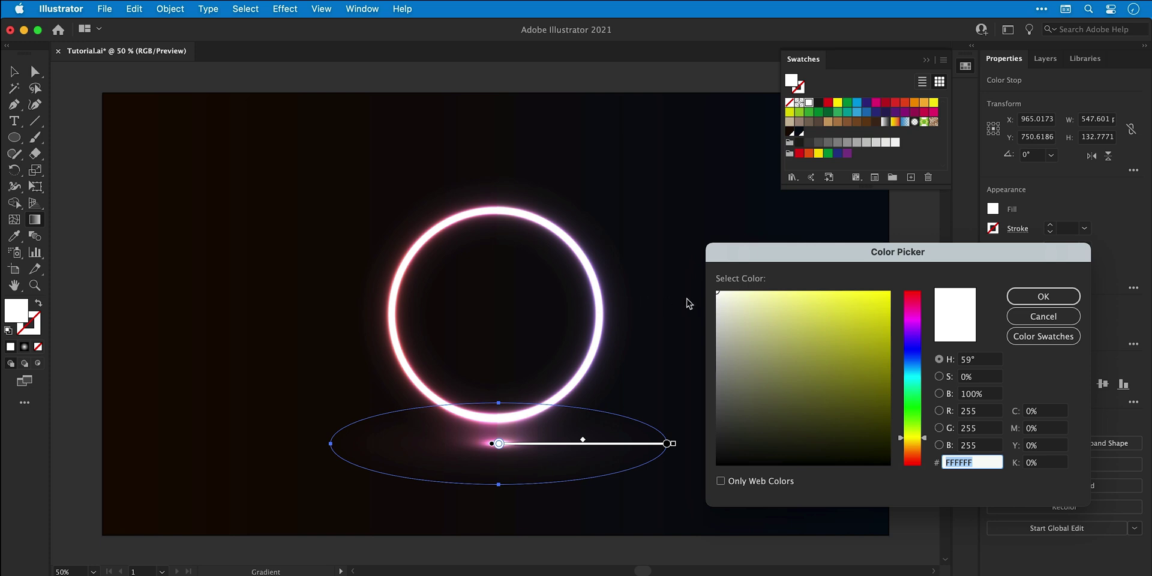
click(714, 295)
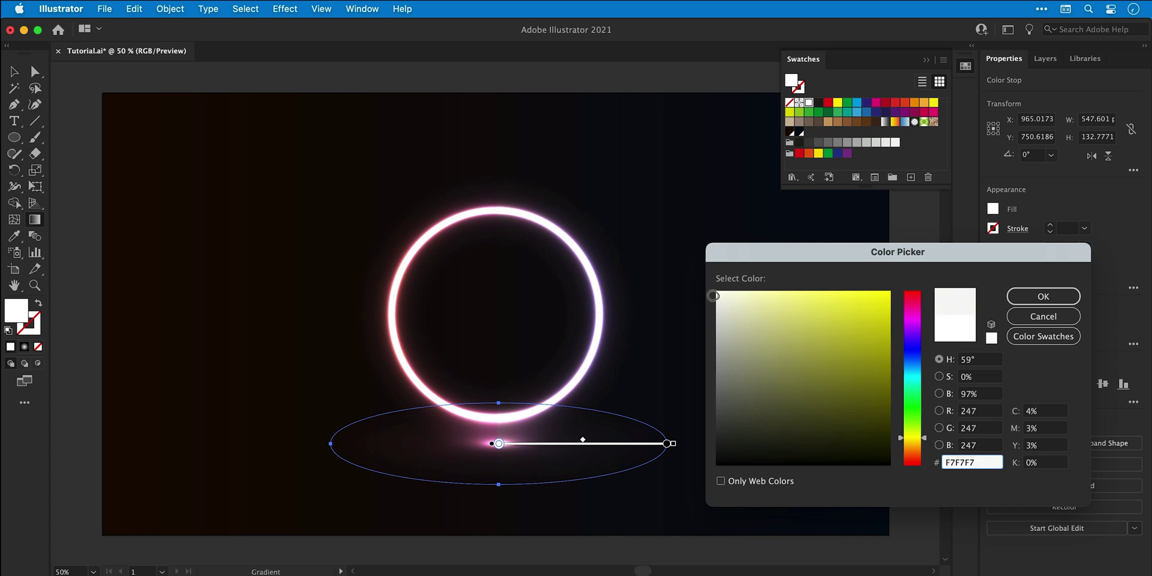
key(Return)
key(v)
click(708, 305)
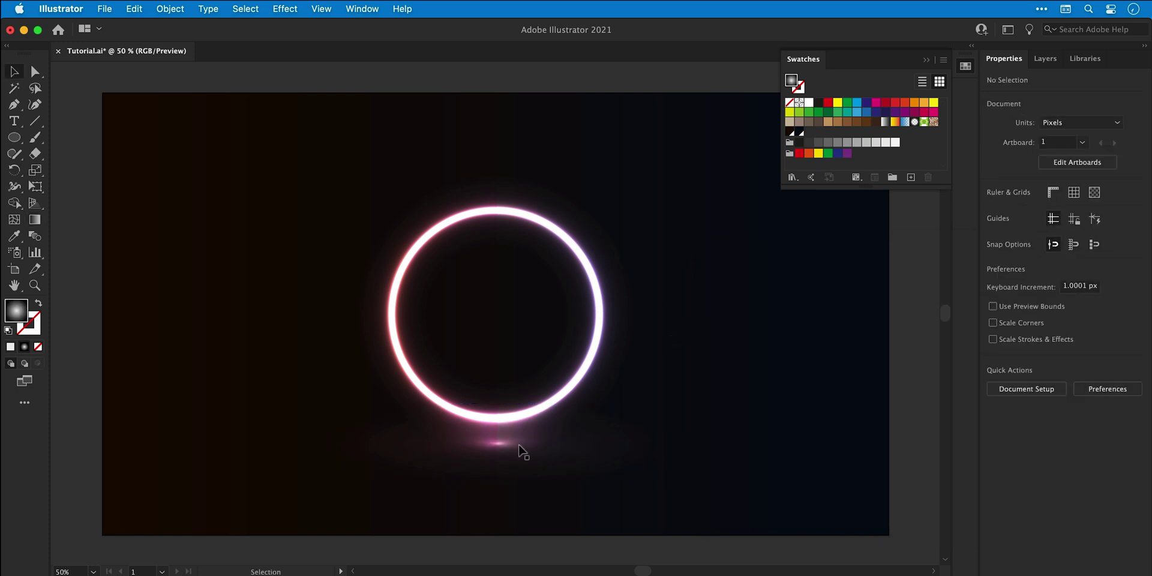
Widen the glow ellipse to 804 × 133 px and centre it horizontally beneath the ring.
click(520, 451)
mouse_move(521, 451)
mouse_down()
mouse_move(514, 487)
mouse_move(519, 462)
mouse_up()
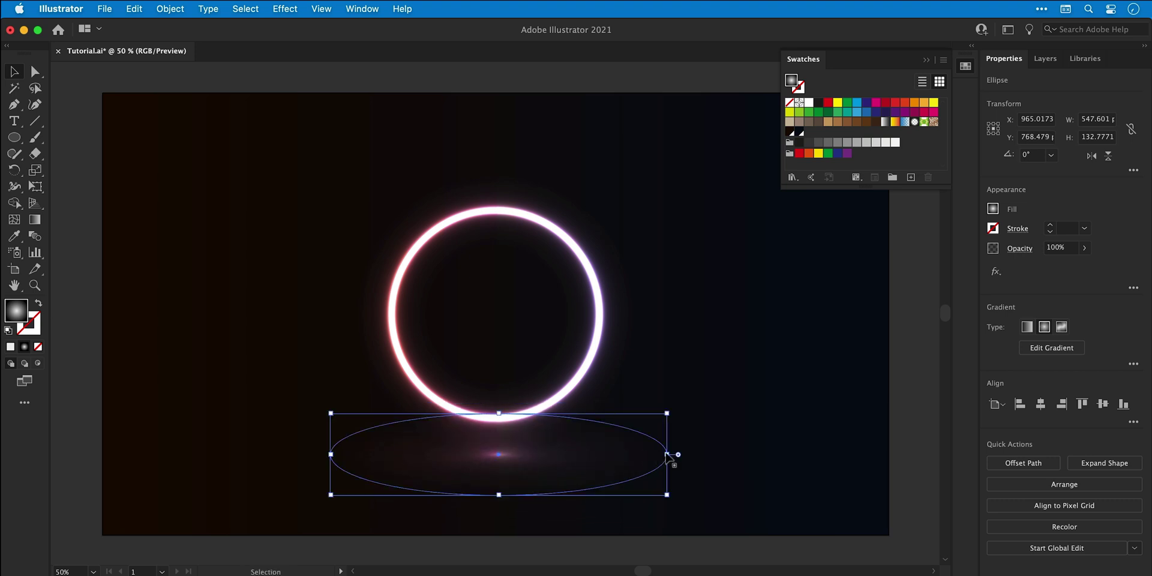
drag(667, 454, 745, 454)
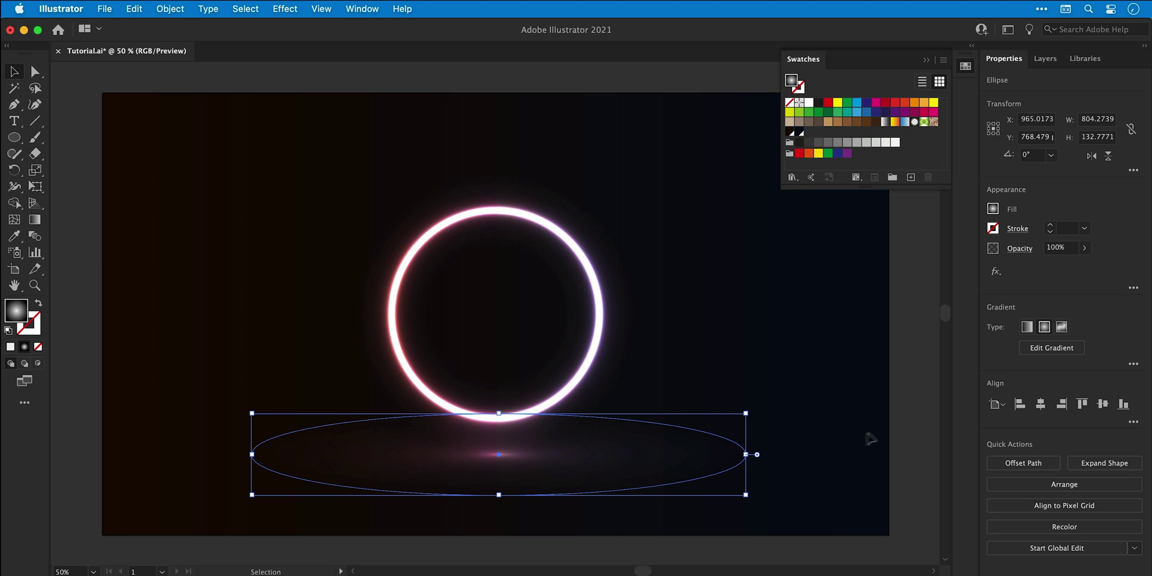
click(1040, 404)
key(super+shift+a)
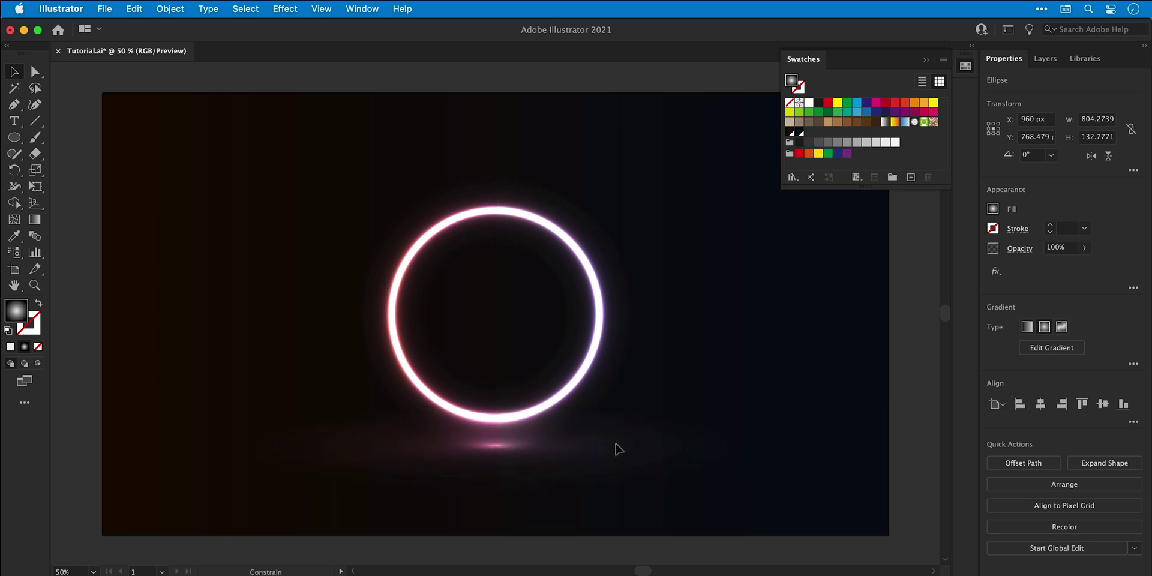
drag(615, 443, 612, 437)
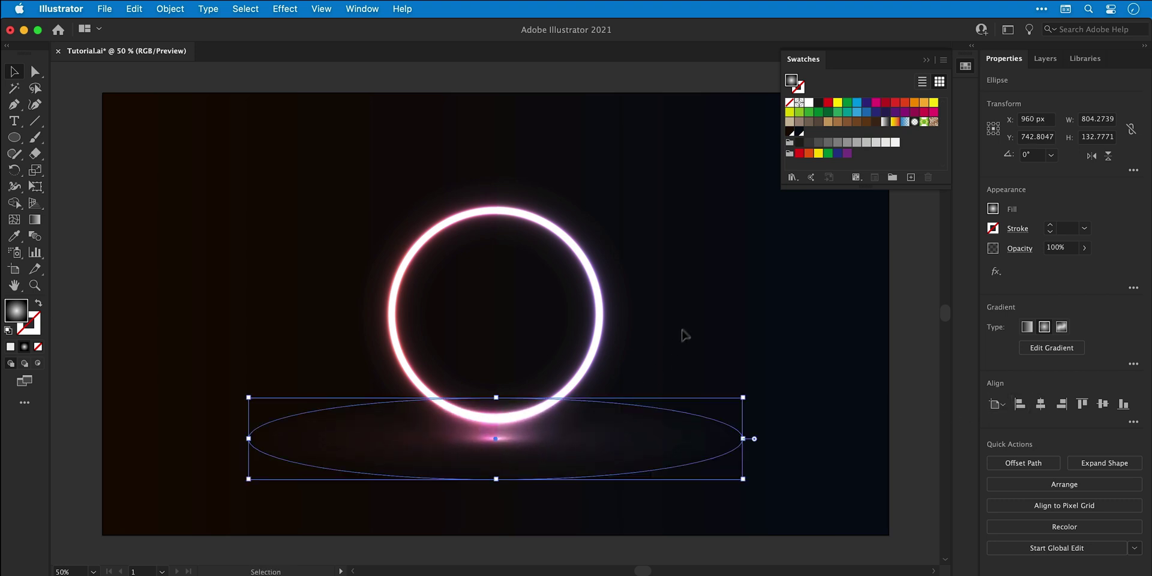
key(super+shift+a)
Alt-drag duplicates of the ring to try out alternative placements.
drag(601, 312, 689, 259)
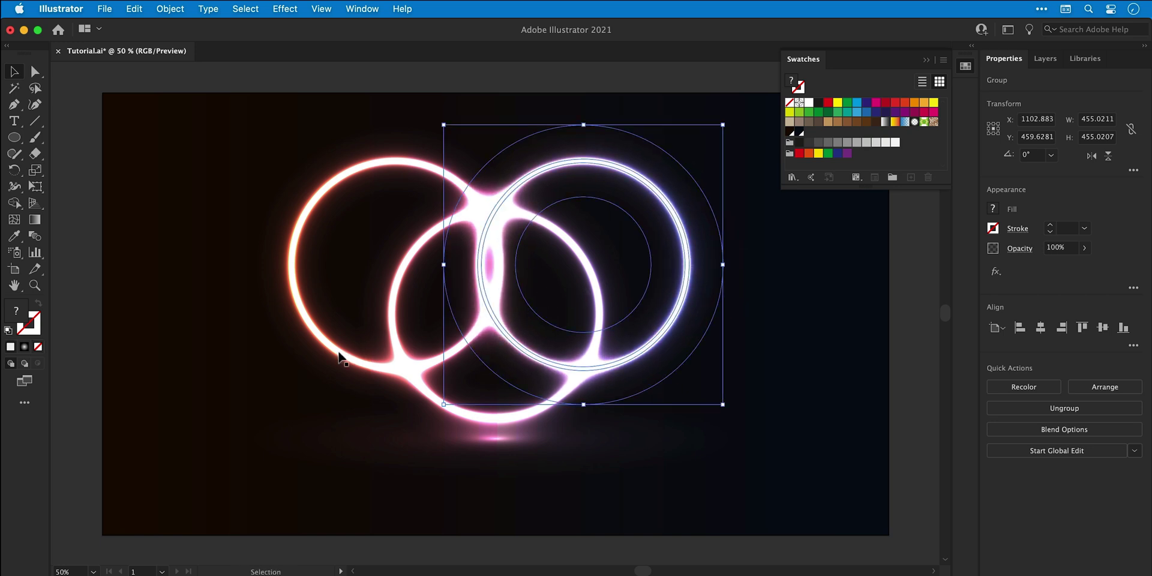
drag(339, 357, 354, 357)
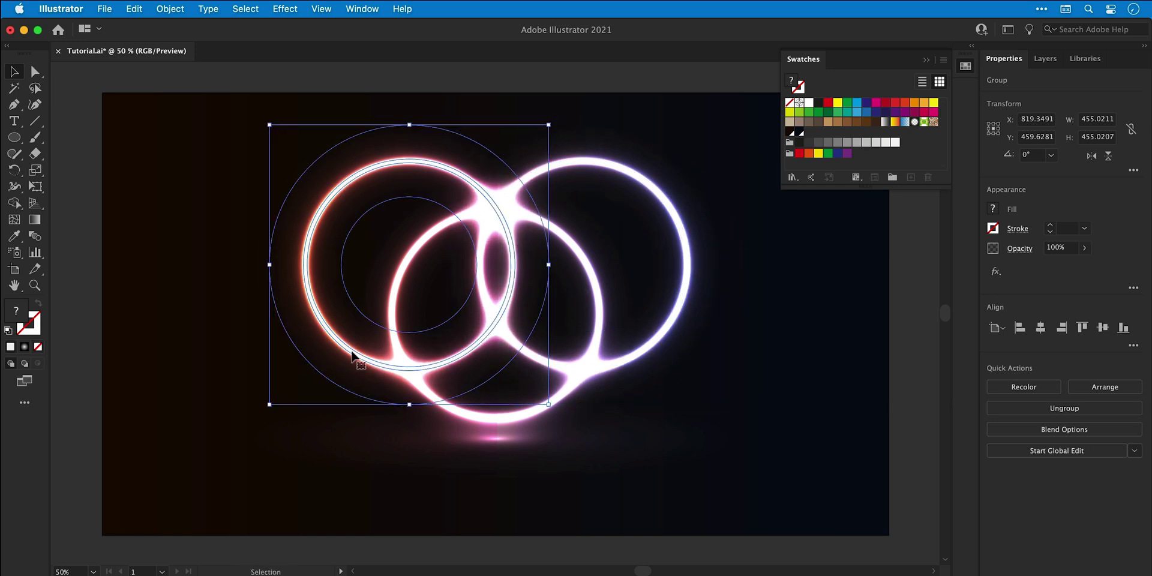
click(239, 365)
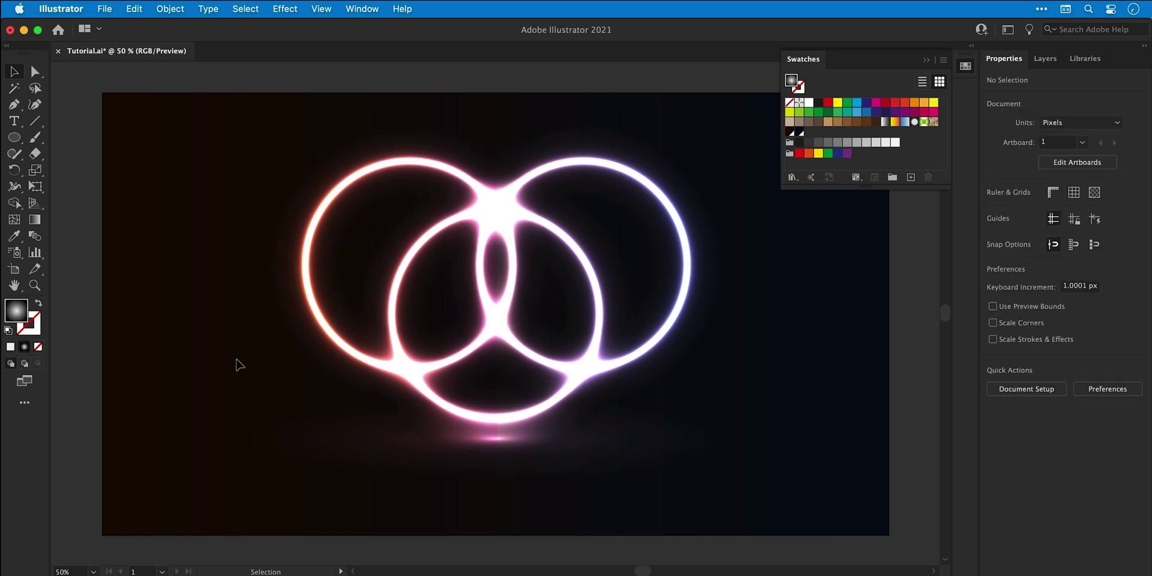
Delete both duplicate rings and collapse the Swatches panel.
click(316, 310)
key(Delete)
click(684, 239)
key(Delete)
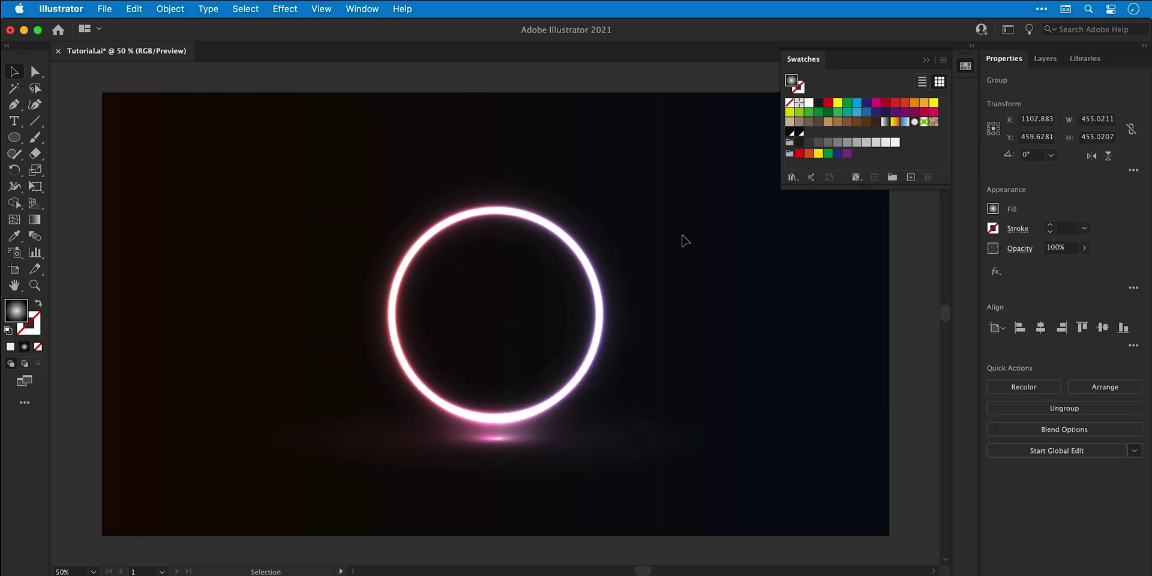
click(966, 66)
Scale the ring and glow ellipse up together to about 928 px wide, raise them, then nudge the ellipse lower.
drag(754, 232, 300, 482)
drag(246, 176, 210, 151)
drag(383, 264, 383, 239)
click(192, 427)
drag(297, 431, 298, 448)
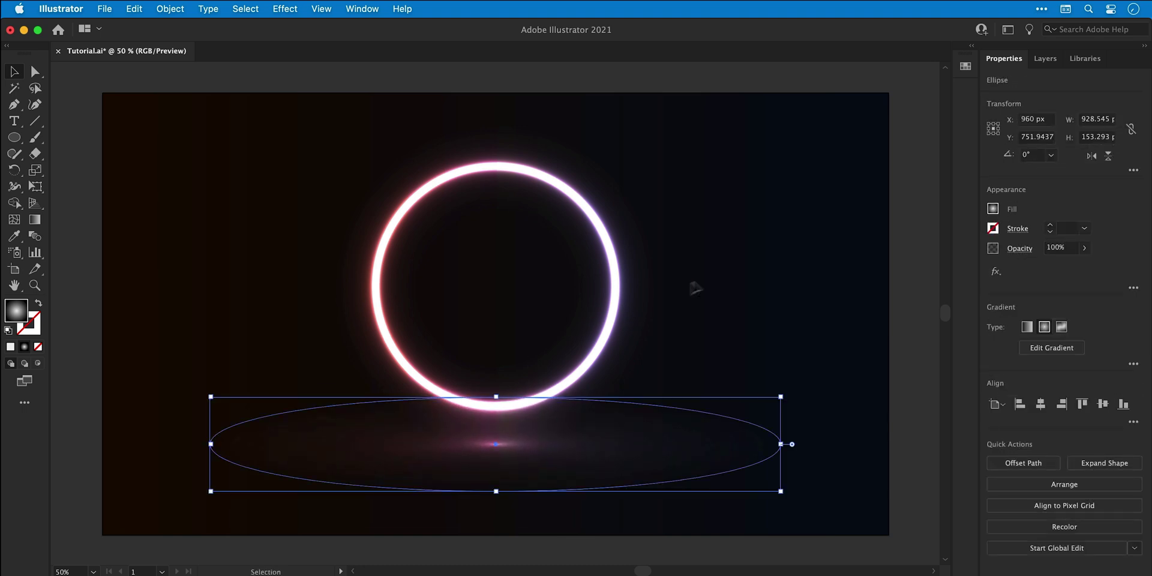